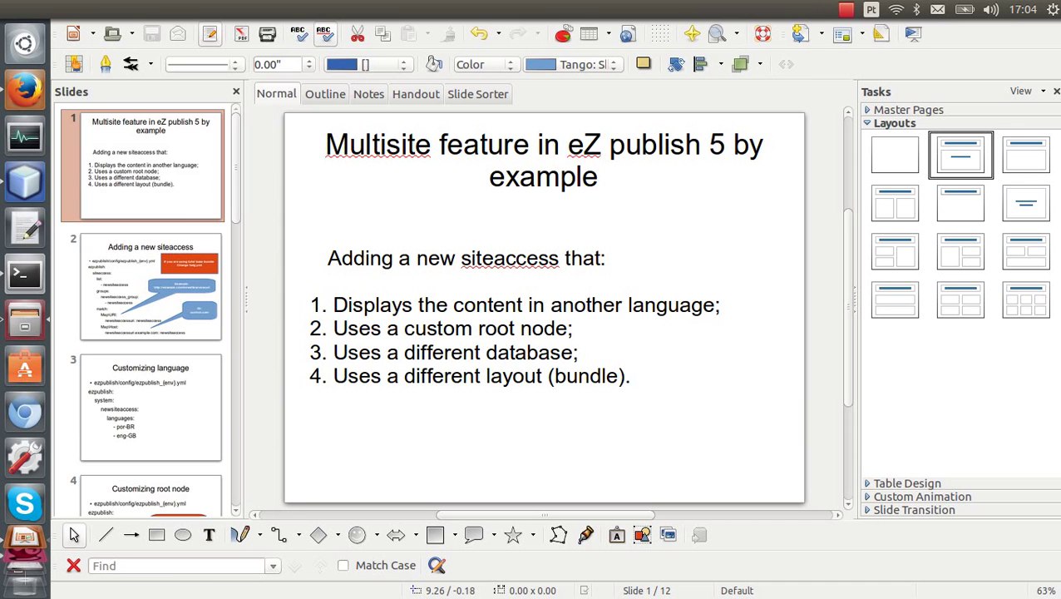
- Show the "Adding a new siteaccess" slide, and switch to Firefox to load ez2014/siteadmin
{"action": "left_click", "coordinate": [174, 281]}
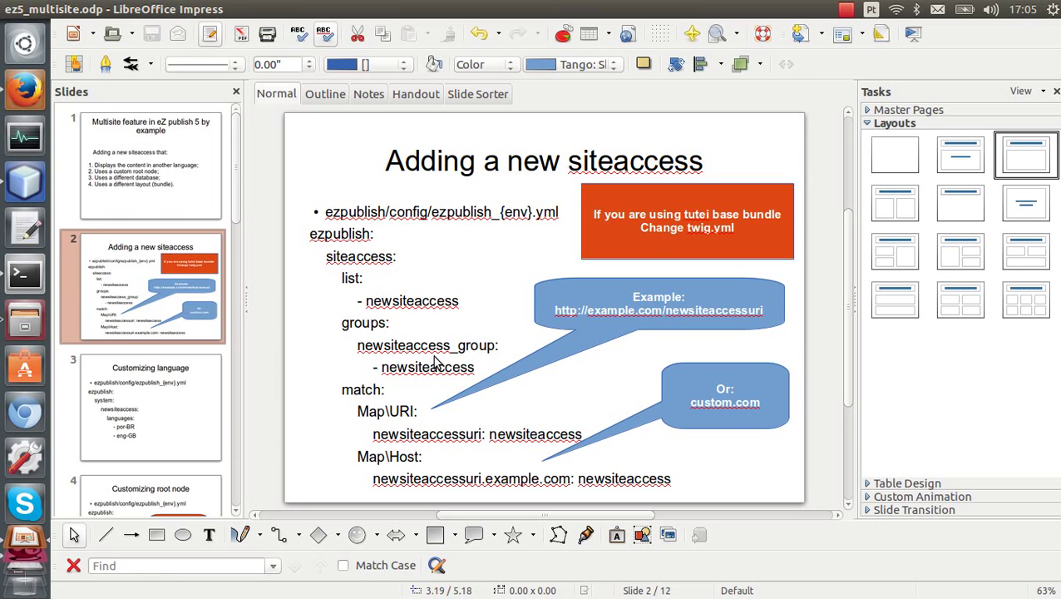
{"action": "left_click", "coordinate": [32, 92]}
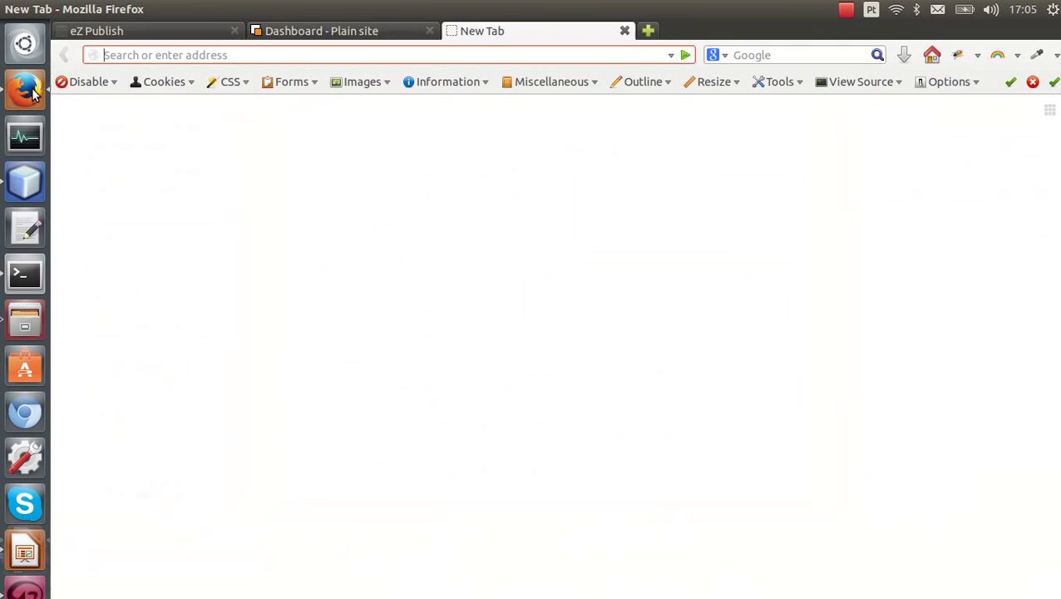
{"action": "type", "text": "ez2014"}
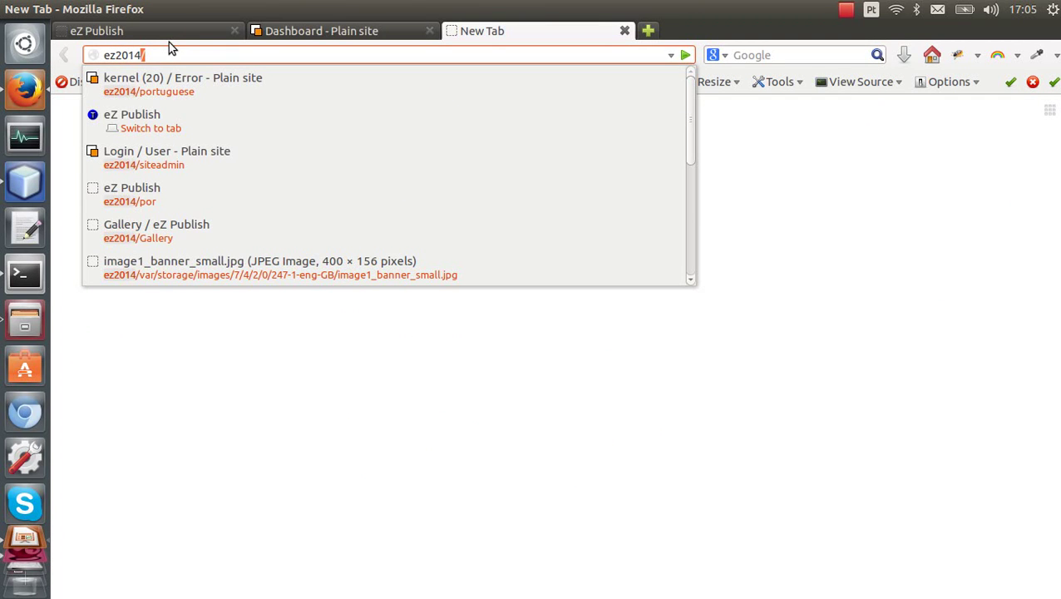
{"action": "type", "text": "/s"}
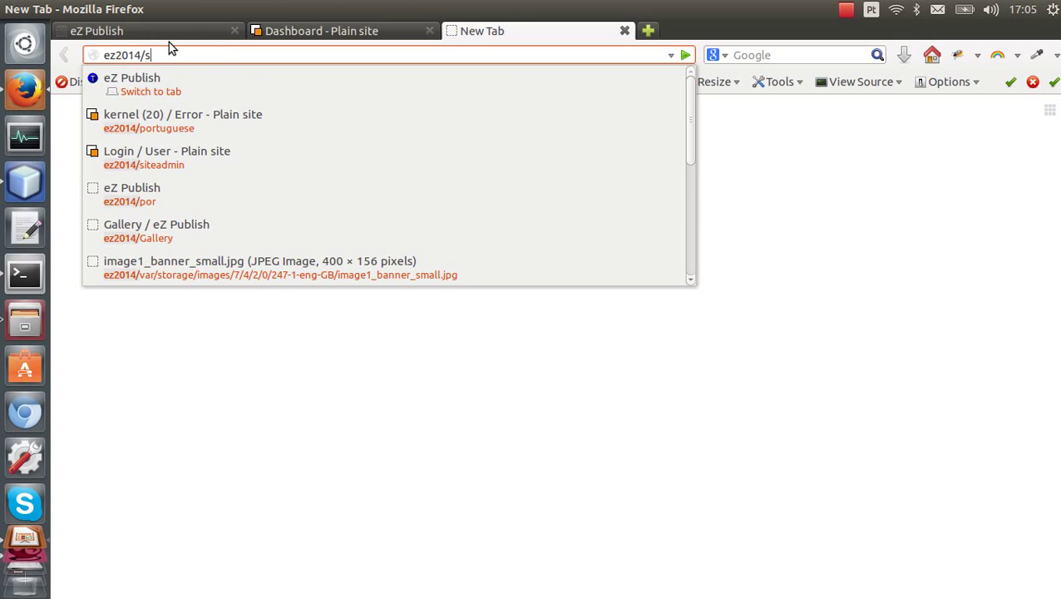
{"action": "type", "text": "iteadmin"}
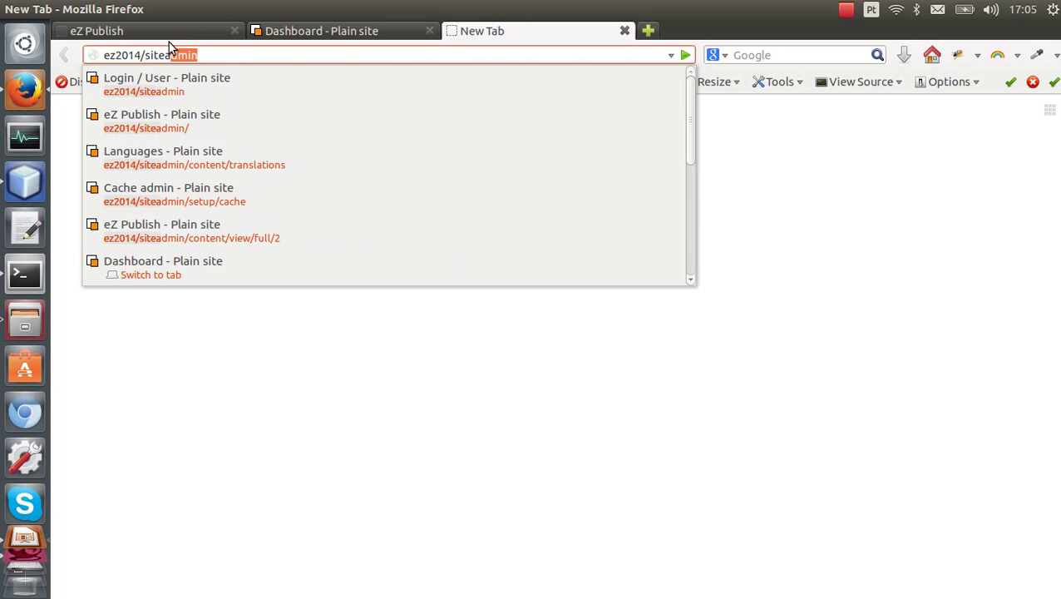
{"action": "key", "text": "Return"}
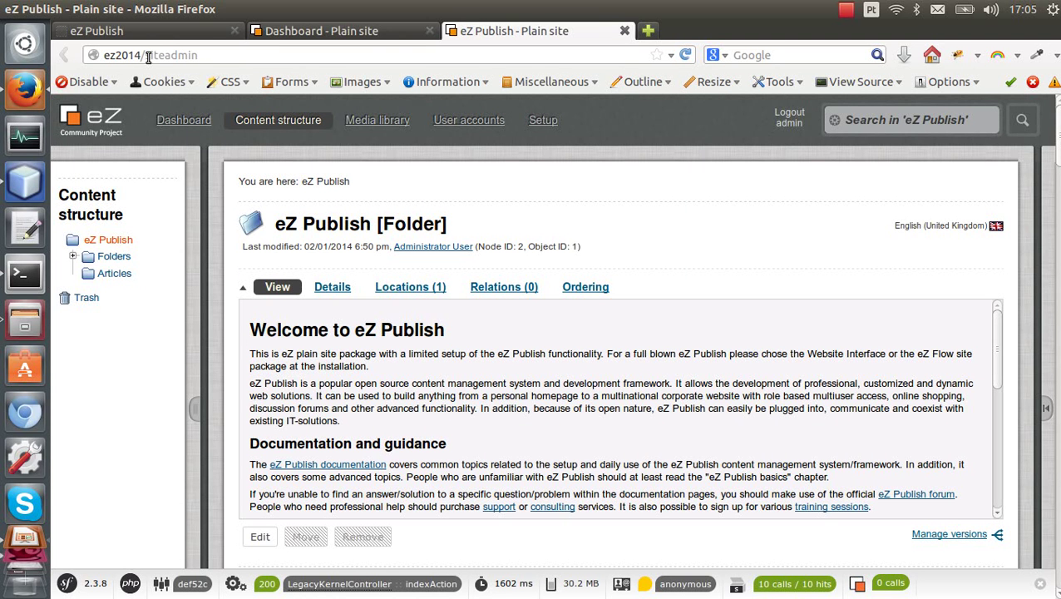
- Try to load the portuguese siteaccess at ez2014/portuguese
{"action": "left_click_drag", "start_coordinate": [144, 55], "coordinate": [309, 51]}
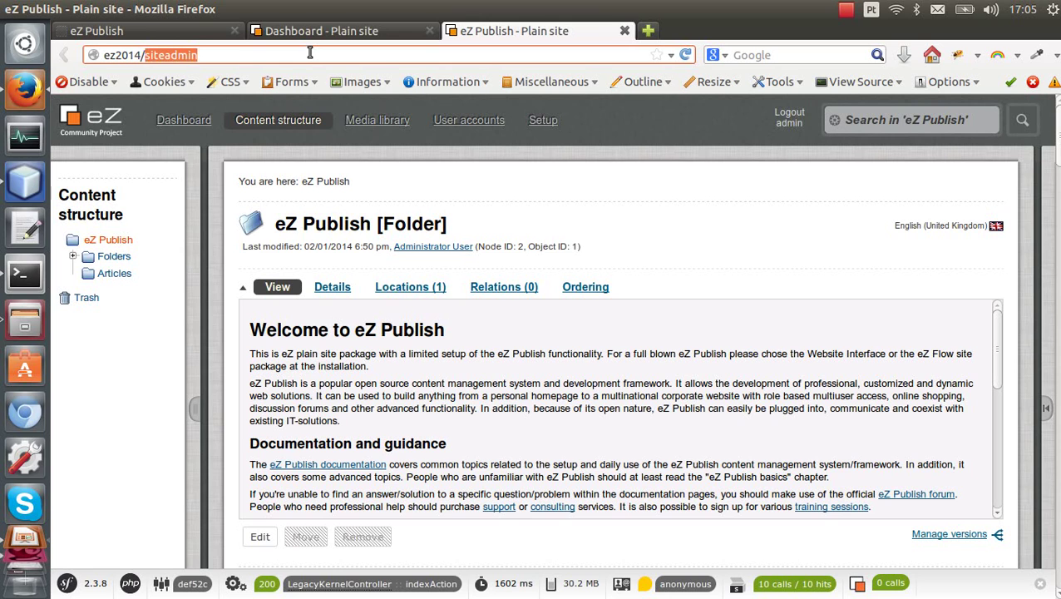
{"action": "key", "text": "BackSpace"}
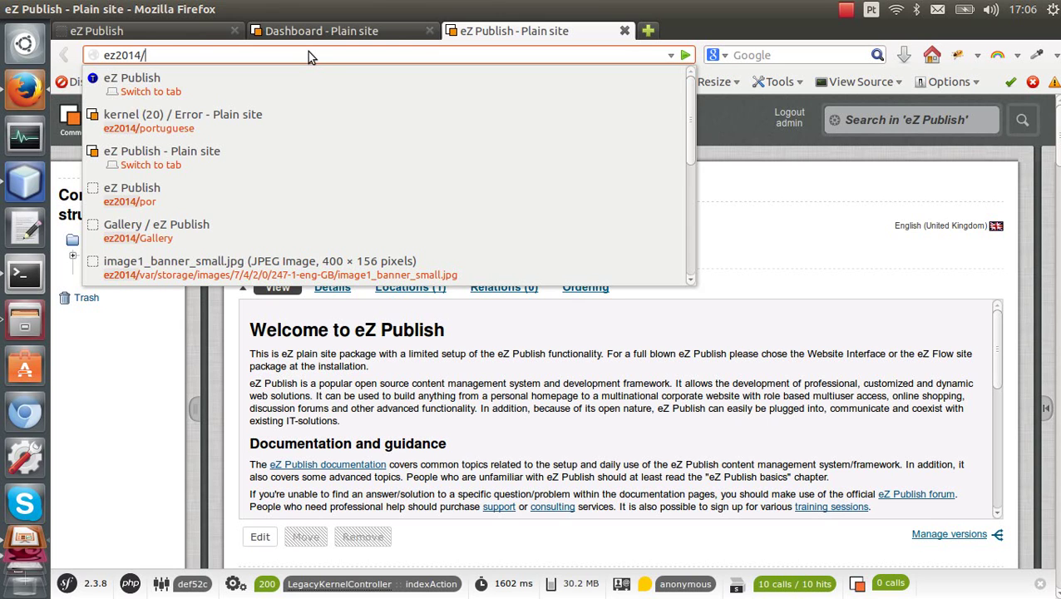
{"action": "type", "text": "portuguese"}
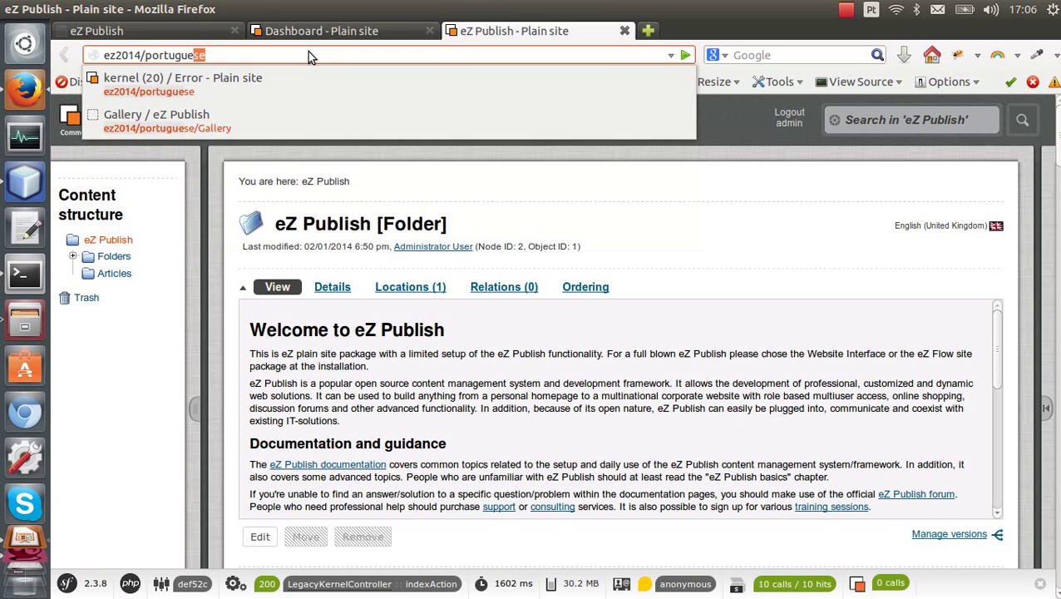
{"action": "key", "text": "Return"}
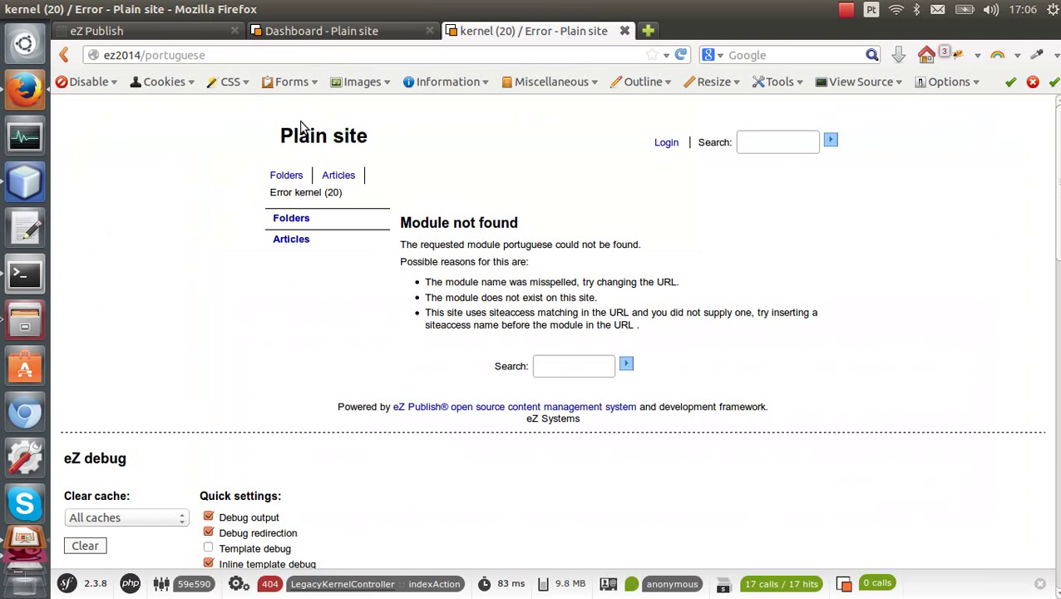
- Return to the open ez2014 home page, reload it and look through its layout and content
{"action": "left_click", "coordinate": [159, 57]}
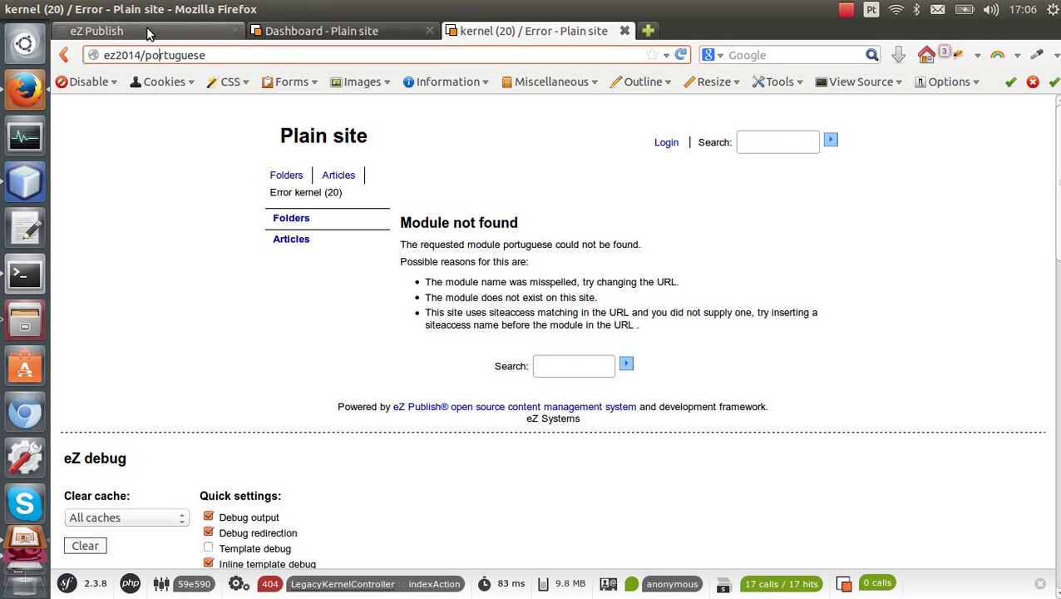
{"action": "left_click", "coordinate": [146, 33]}
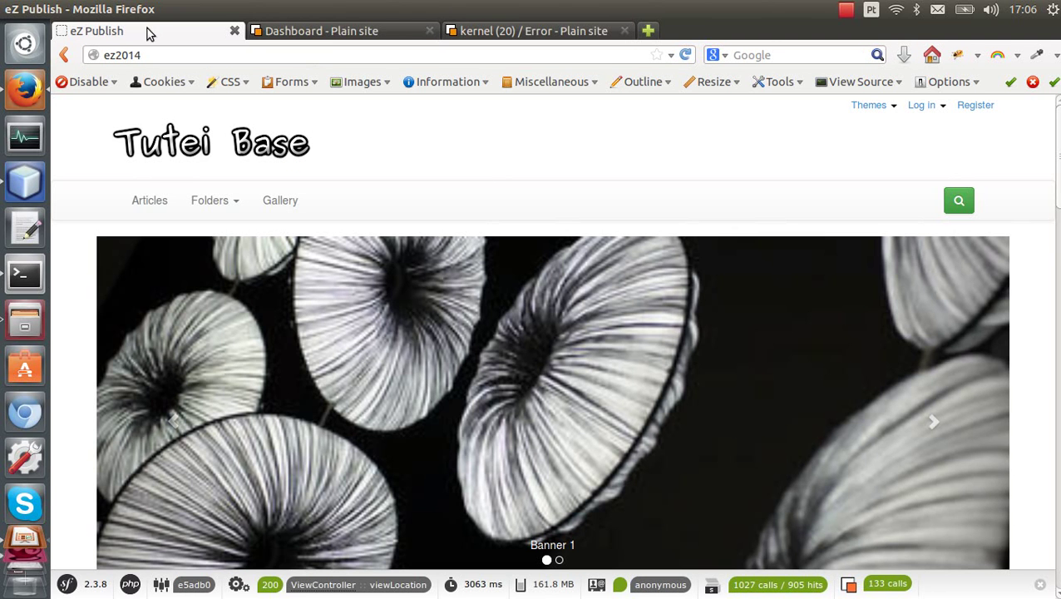
{"action": "left_click", "coordinate": [681, 56]}
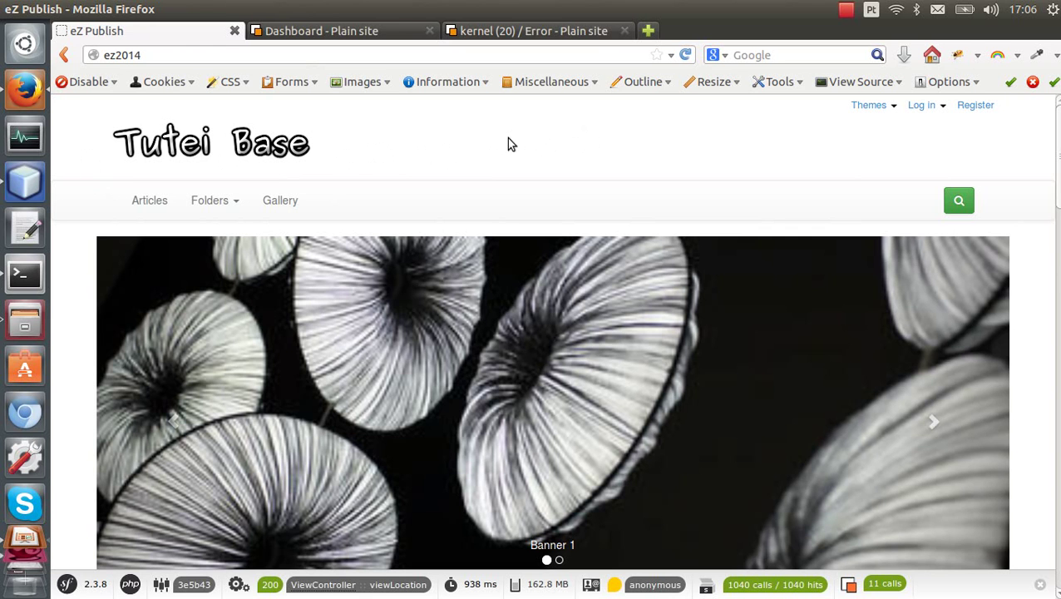
{"action": "scroll", "coordinate": [509, 146], "scroll_direction": "down", "scroll_amount": 6}
{"action": "scroll", "coordinate": [497, 300], "scroll_direction": "up", "scroll_amount": 3}
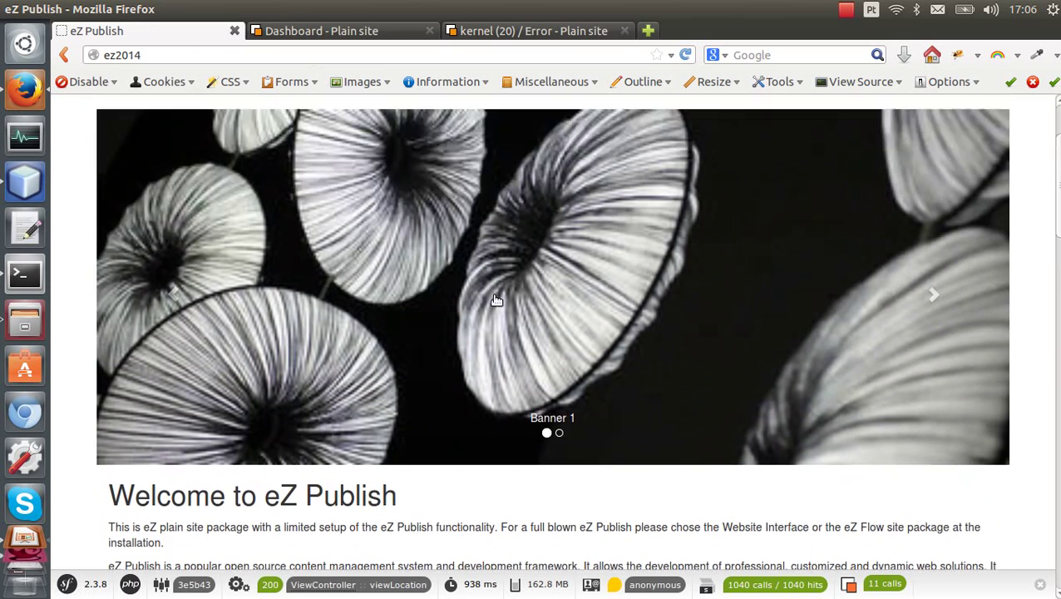
{"action": "scroll", "coordinate": [496, 300], "scroll_direction": "up", "scroll_amount": 3}
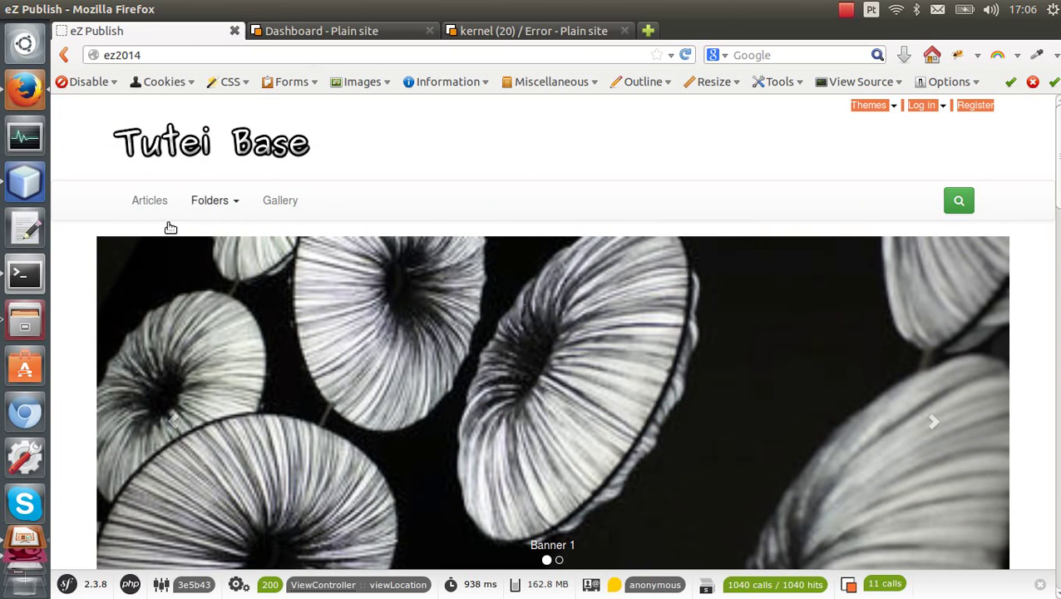
- Switch to NetBeans, open ezpublish_dev.yml, add "- portuguese" below site in the siteaccess list, and save
{"action": "left_click", "coordinate": [20, 183]}
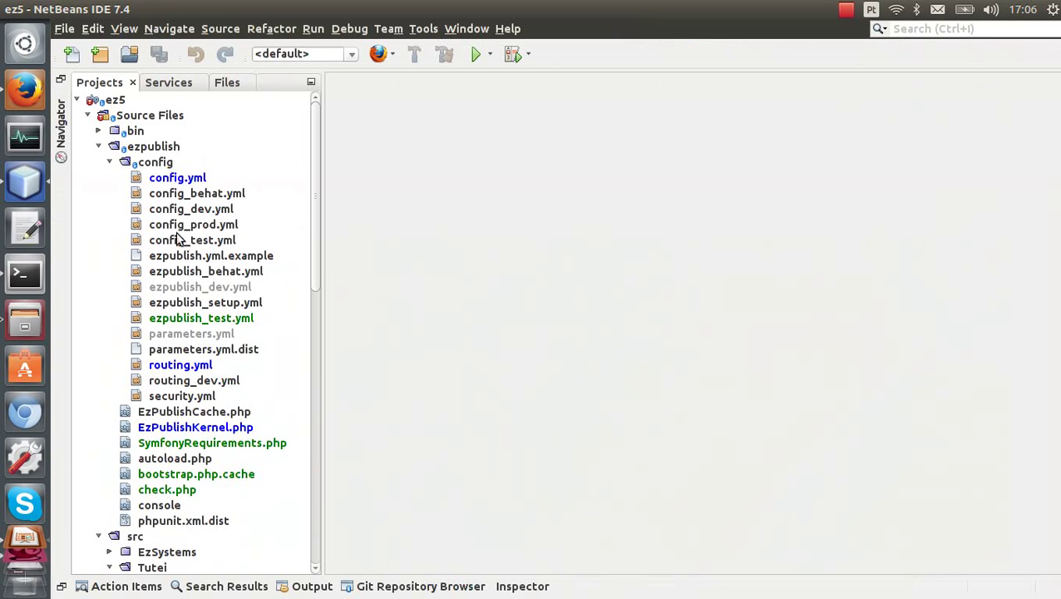
{"action": "double_click", "coordinate": [198, 289]}
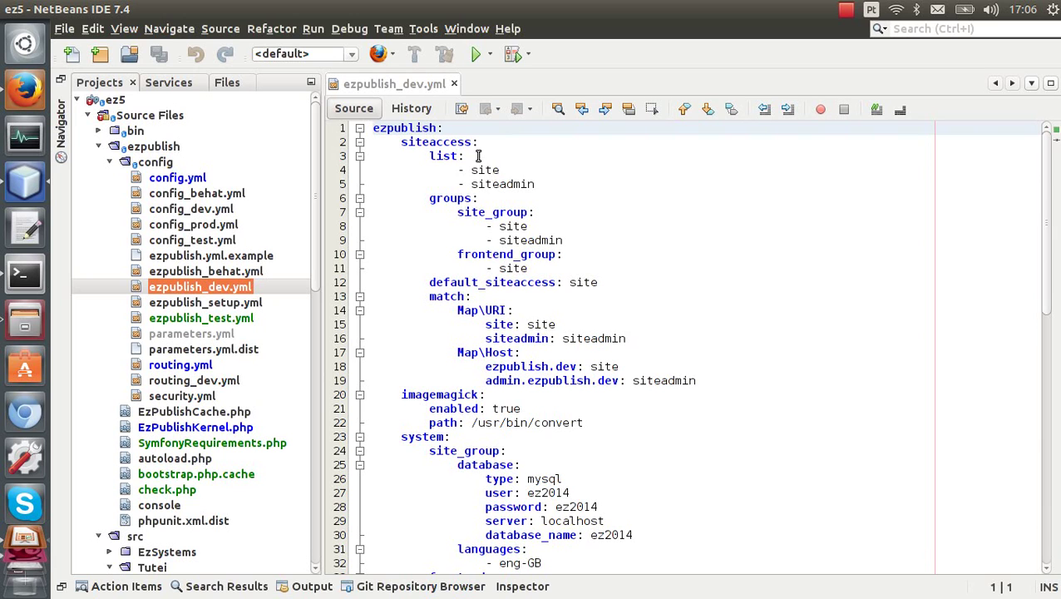
{"action": "left_click", "coordinate": [512, 170]}
{"action": "key", "text": "Return"}
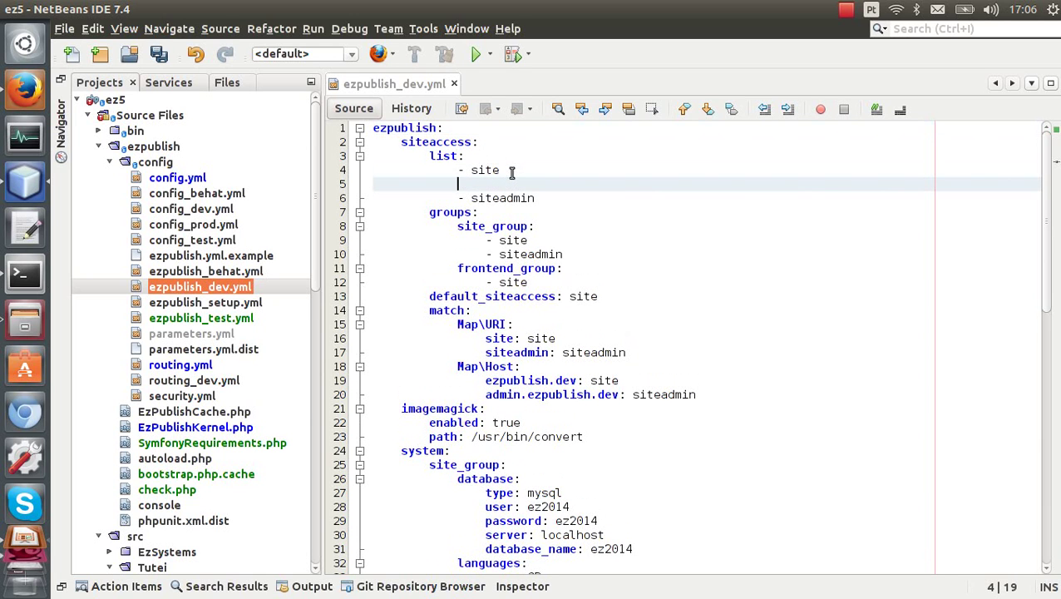
{"action": "type", "text": "- portuguese"}
{"action": "key", "text": "ctrl+s"}
- Add "- portuguese" below site in the site_group entry and save the file
{"action": "double_click", "coordinate": [515, 185]}
{"action": "key", "text": "ctrl+c"}
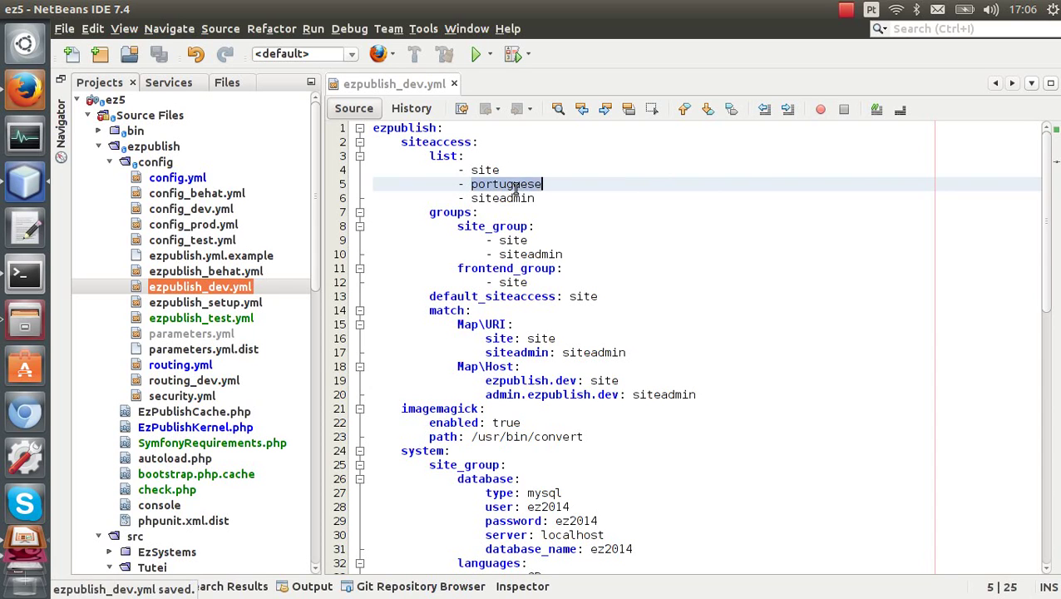
{"action": "left_click", "coordinate": [549, 239]}
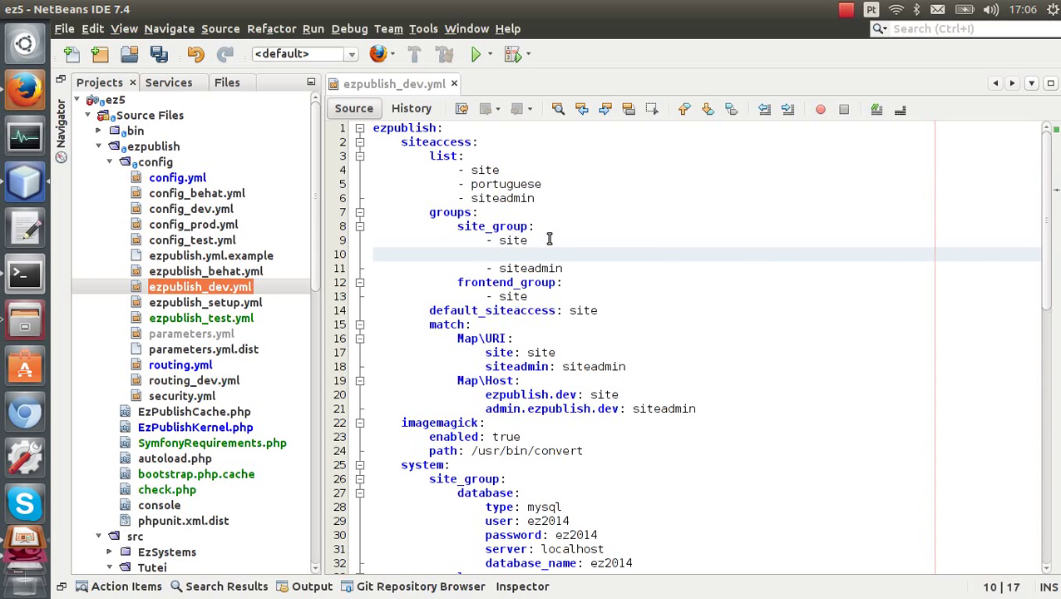
{"action": "key", "text": "ctrl+v"}
{"action": "key", "text": "ctrl+s"}
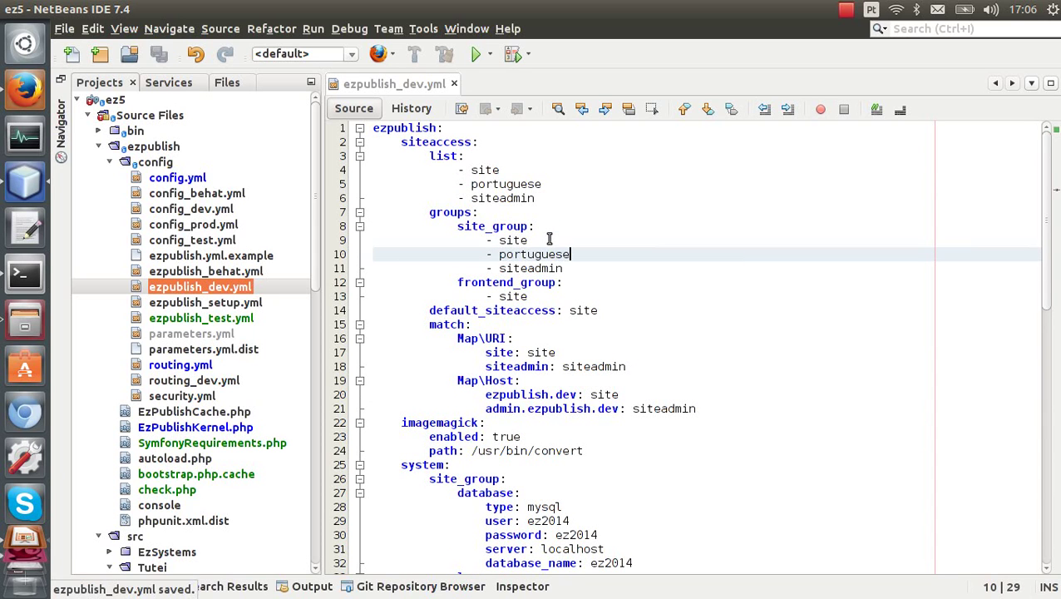
- Add "- portuguese" below site in the frontend_group entry under groups and save the file
{"action": "left_click", "coordinate": [563, 294]}
{"action": "key", "text": "Return"}
{"action": "key", "text": "ctrl+v"}
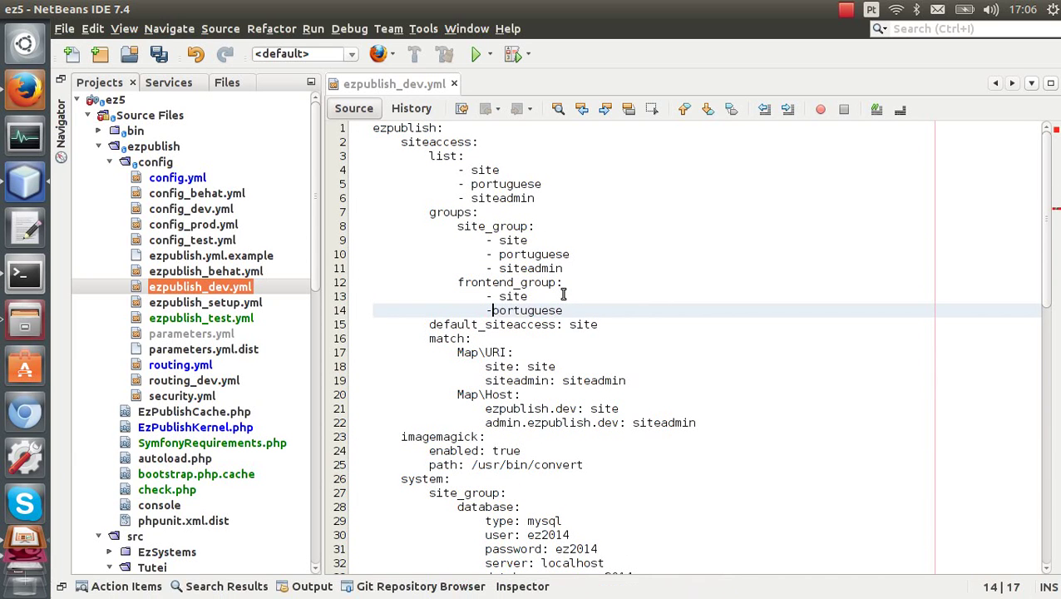
{"action": "type", "text": "-"}
{"action": "key", "text": "ctrl+s"}
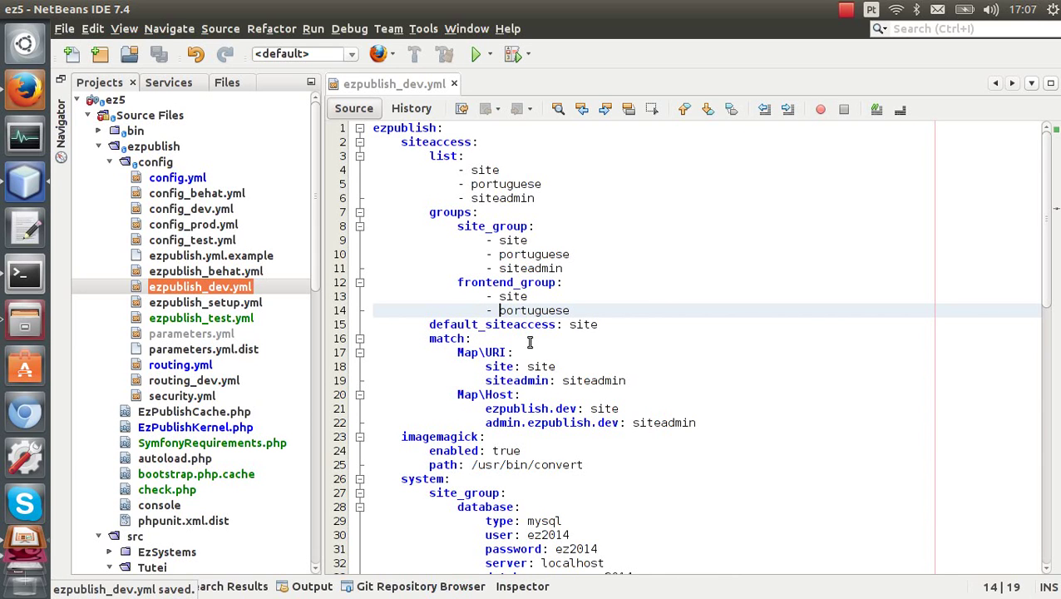
- Add the mapping "portuguese: portuguese" below the site mapping under Map\URI and save the file
{"action": "left_click", "coordinate": [592, 366]}
{"action": "key", "text": "Return"}
{"action": "type", "text": "portuguese:"}
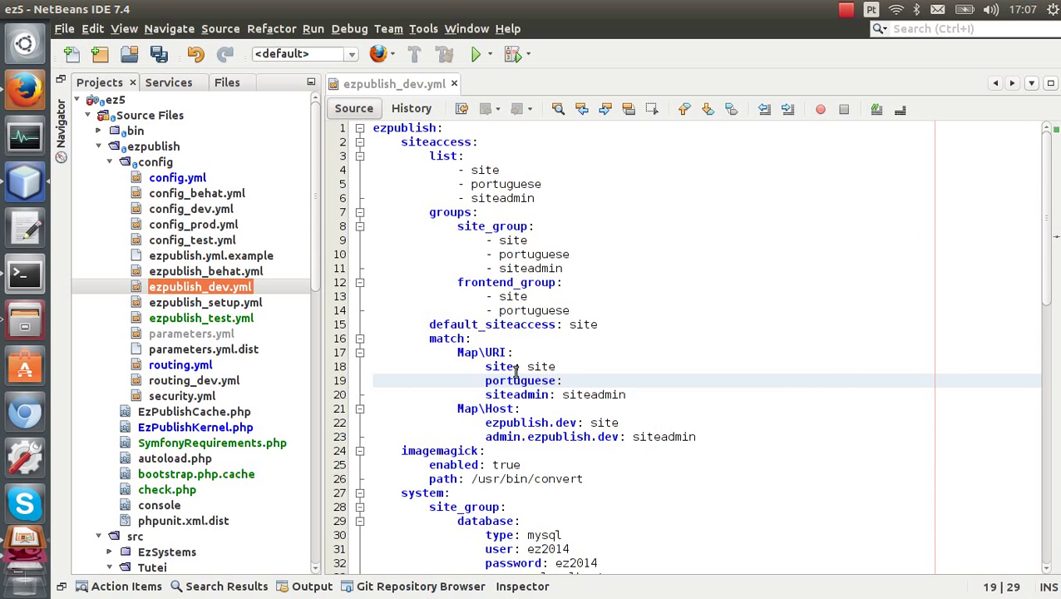
{"action": "type", "text": "portuguese: portuguese"}
{"action": "key", "text": "ctrl+s"}
- Move the content and image_variations settings from the site section to frontend_group, below session_name, and save the file
{"action": "scroll", "coordinate": [511, 335], "scroll_direction": "down", "scroll_amount": 1}
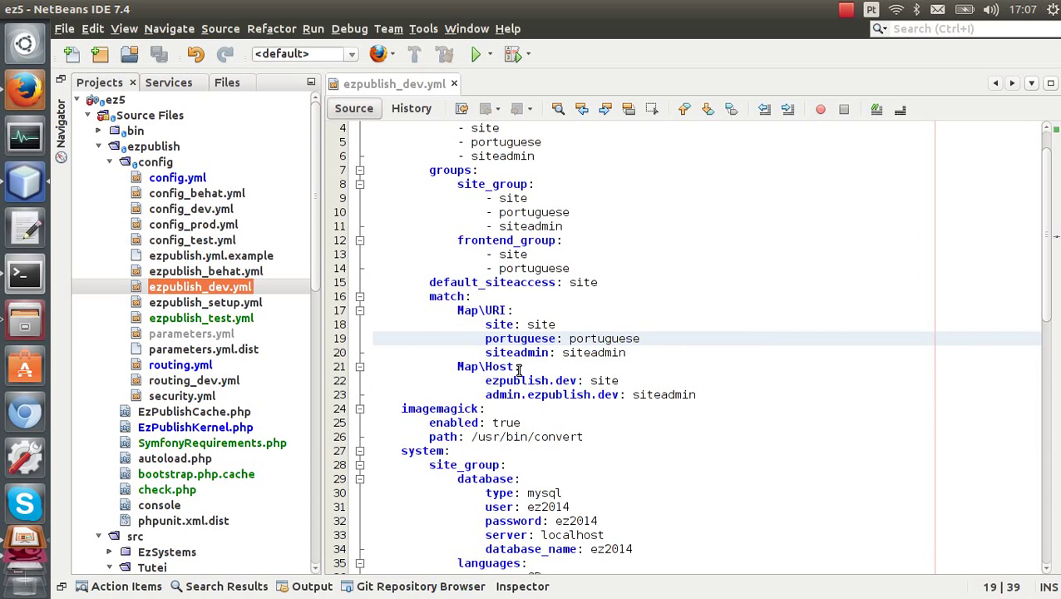
{"action": "scroll", "coordinate": [520, 372], "scroll_direction": "down", "scroll_amount": 5}
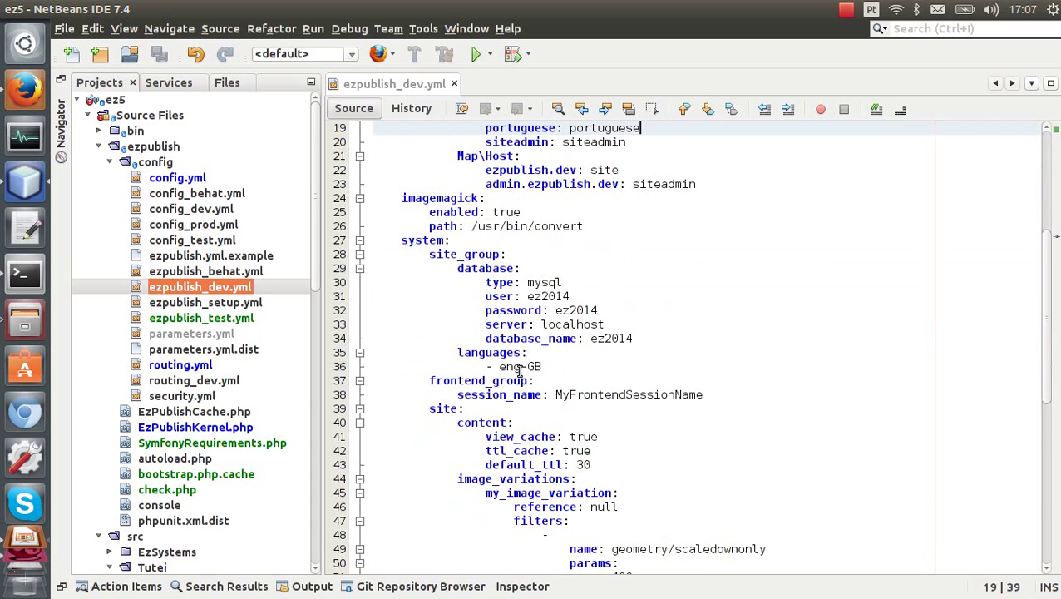
{"action": "left_click", "coordinate": [430, 408]}
{"action": "left_click_drag", "start_coordinate": [430, 408], "coordinate": [635, 495]}
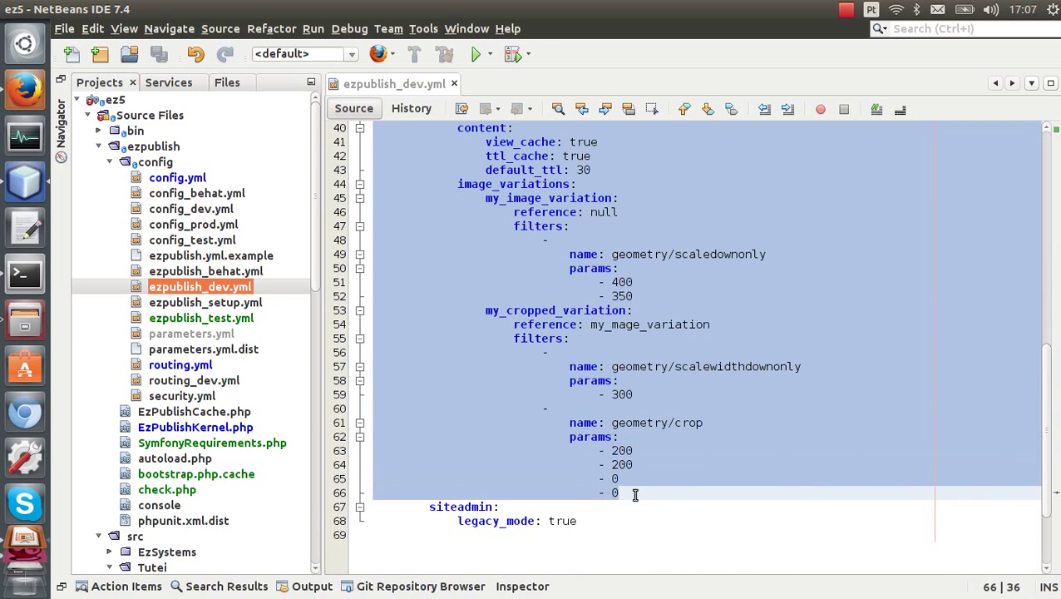
{"action": "scroll", "coordinate": [582, 364], "scroll_direction": "up", "scroll_amount": 6}
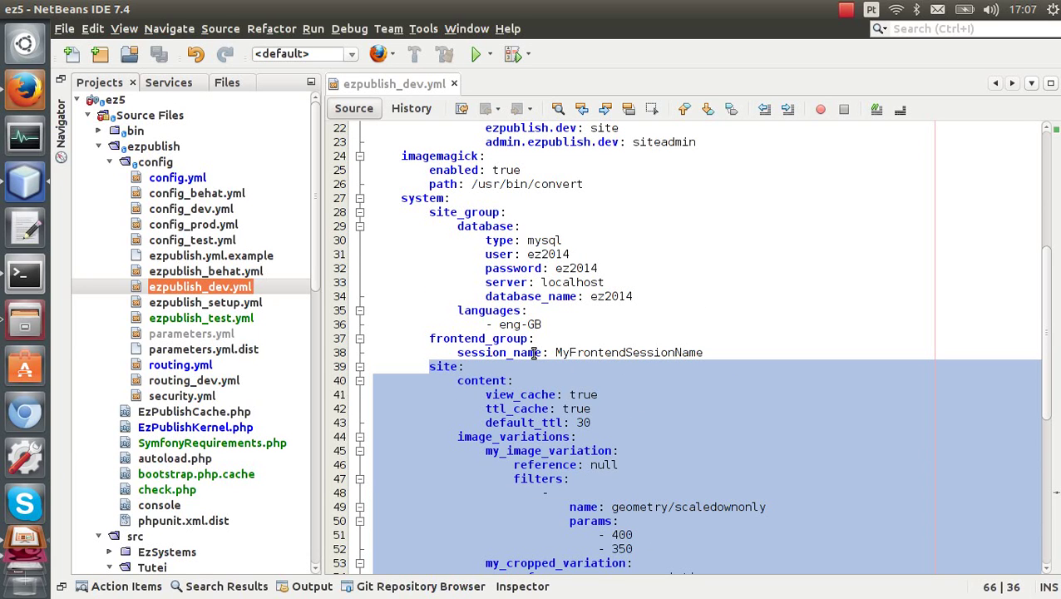
{"action": "left_click", "coordinate": [490, 380]}
{"action": "left_click_drag", "start_coordinate": [457, 380], "coordinate": [652, 372]}
{"action": "key", "text": "Delete"}
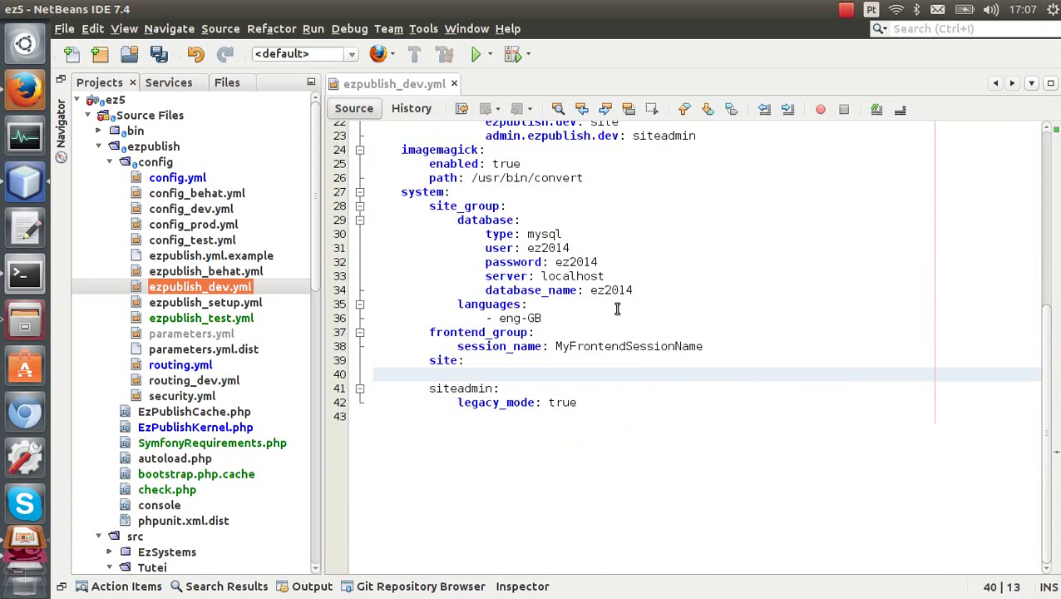
{"action": "left_click", "coordinate": [707, 347]}
{"action": "key", "text": "Return"}
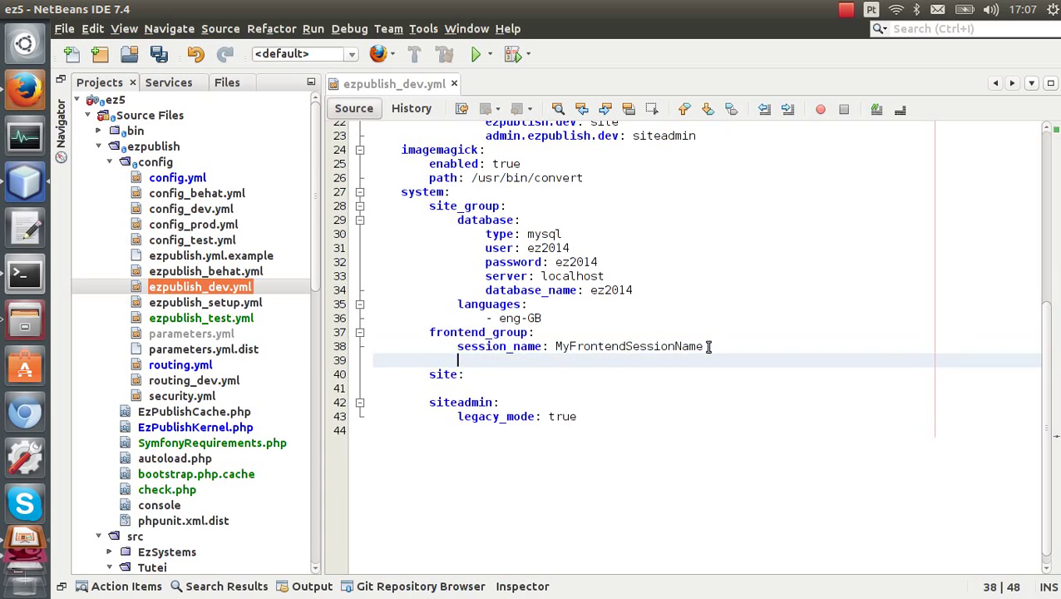
{"action": "key", "text": "ctrl+v"}
{"action": "key", "text": "ctrl+s"}
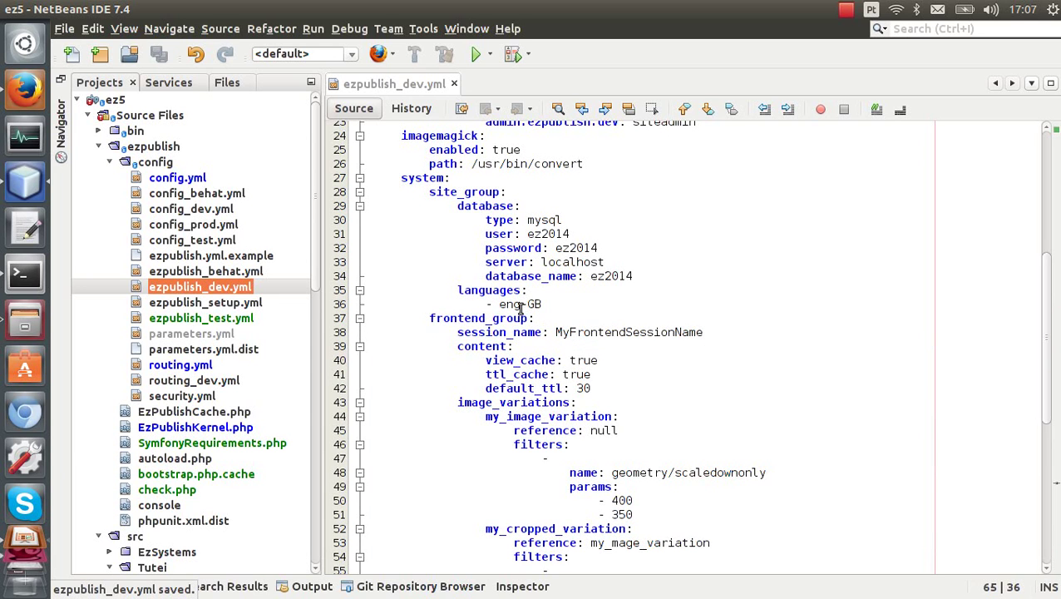
- Try to remove the emptied "site:" line above siteadmin and reinsert it after the crop parameters
{"action": "scroll", "coordinate": [521, 310], "scroll_direction": "down", "scroll_amount": 6}
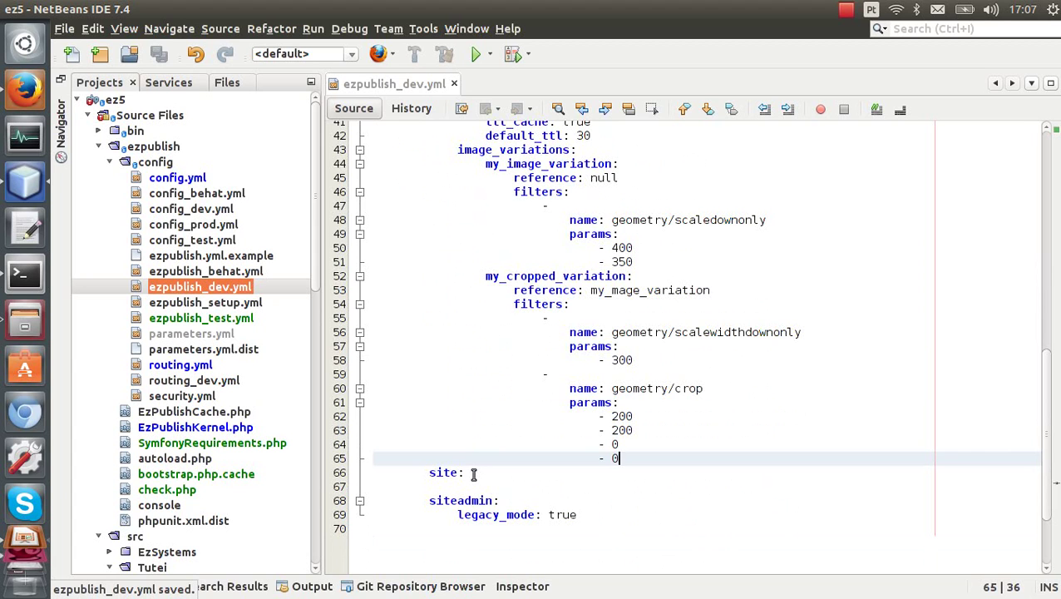
{"action": "left_click_drag", "start_coordinate": [473, 473], "coordinate": [329, 476]}
{"action": "key", "text": "ctrl+c"}
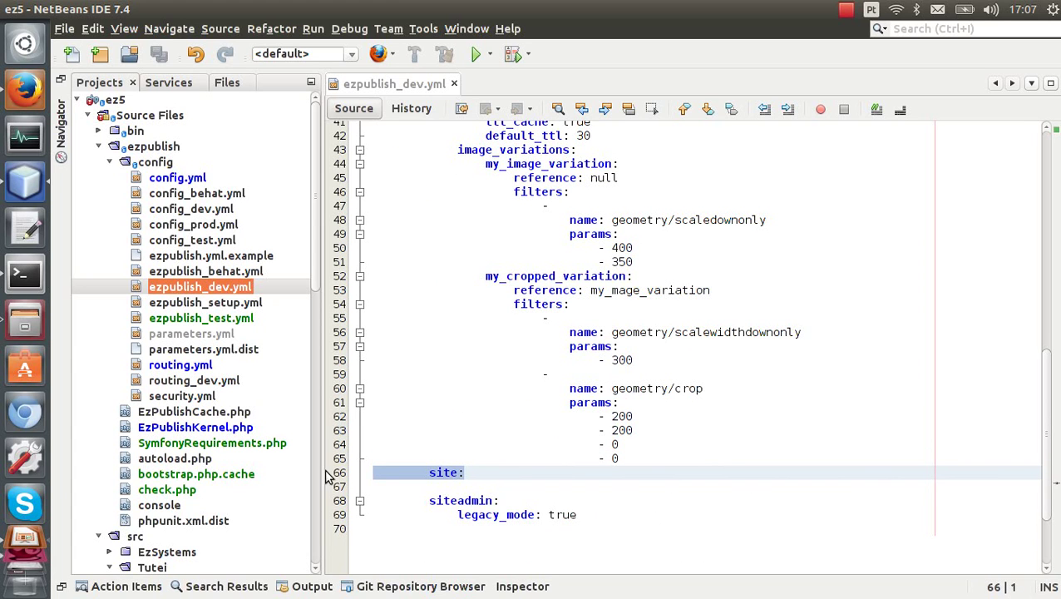
{"action": "key", "text": "Delete"}
{"action": "key", "text": "Up"}
{"action": "key", "text": "End"}
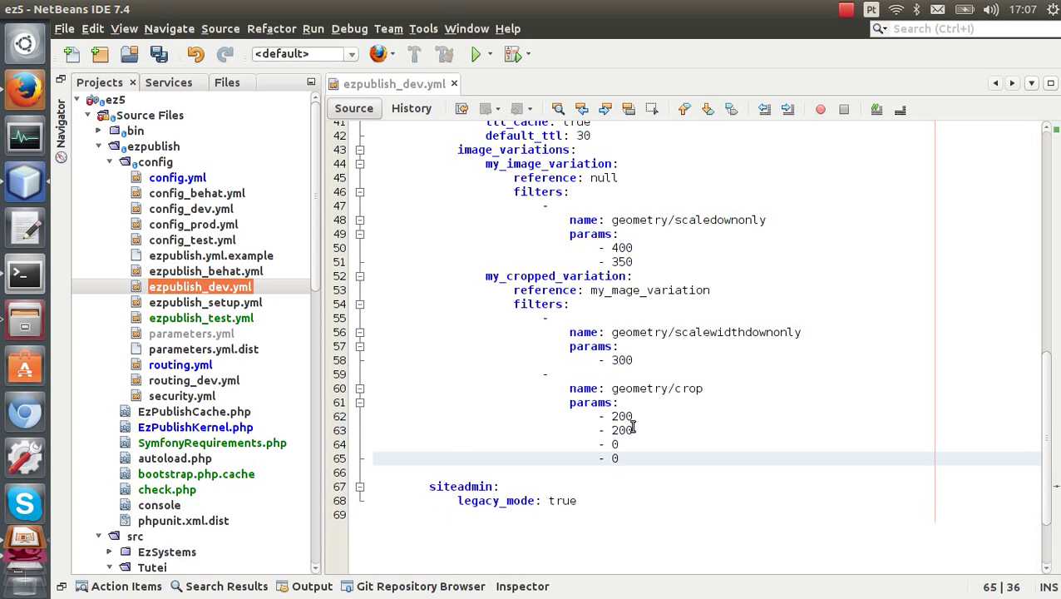
{"action": "key", "text": "Return"}
{"action": "key", "text": "ctrl+v"}
- Remove the emptied "site:" line between the crop parameters and the siteadmin section
{"action": "left_click_drag", "start_coordinate": [463, 475], "coordinate": [425, 473]}
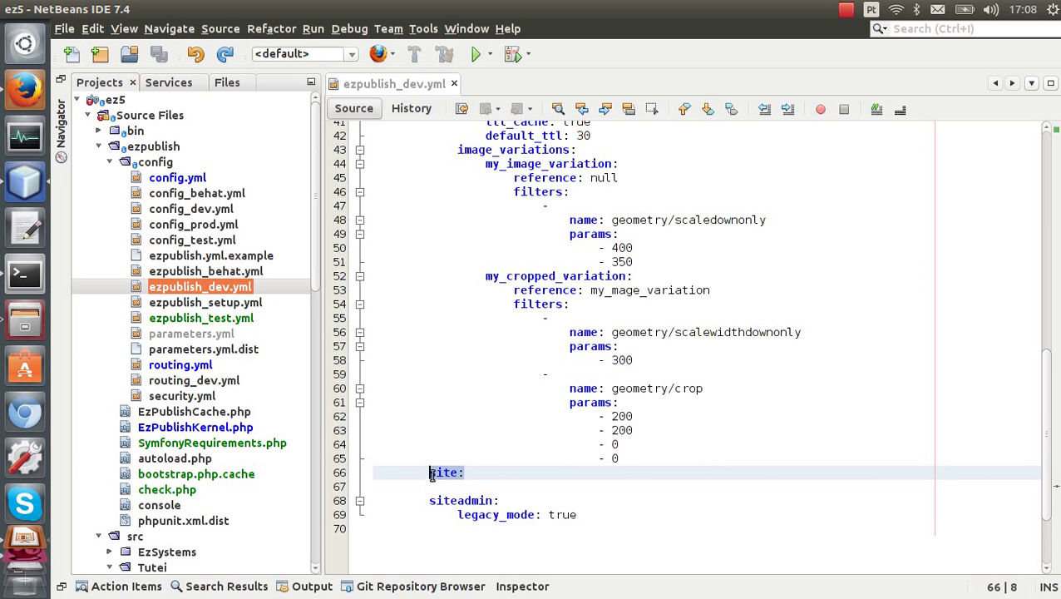
{"action": "key", "text": "Delete"}
{"action": "key", "text": "Up"}
{"action": "key", "text": "End"}
{"action": "key", "text": "Delete"}
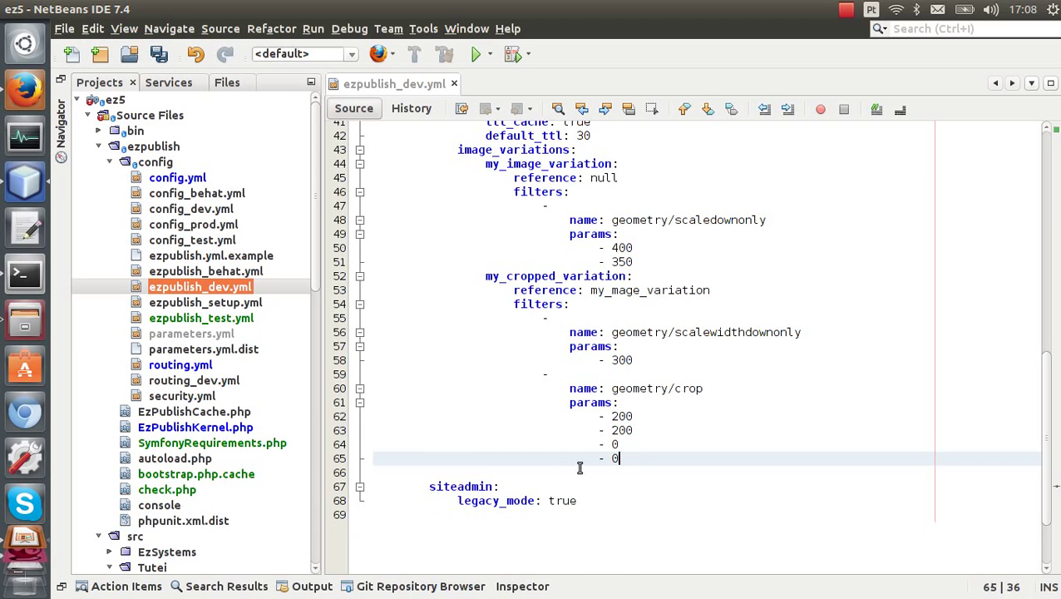
- Add an empty "site:" entry directly under system, above site_group
{"action": "scroll", "coordinate": [581, 467], "scroll_direction": "up", "scroll_amount": 7}
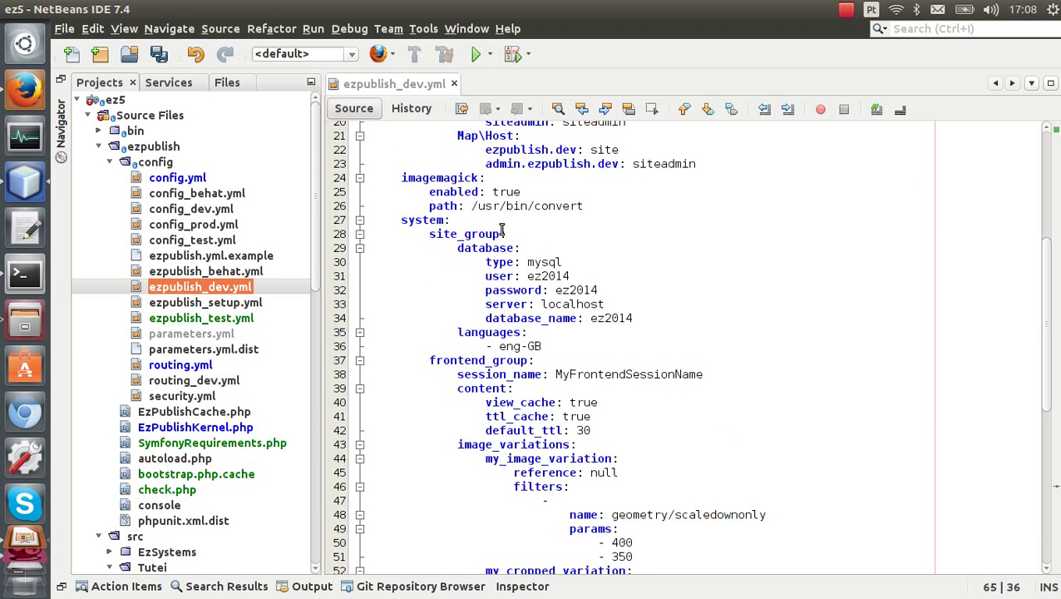
{"action": "left_click", "coordinate": [494, 222]}
{"action": "key", "text": "Return"}
{"action": "type", "text": "site:"}
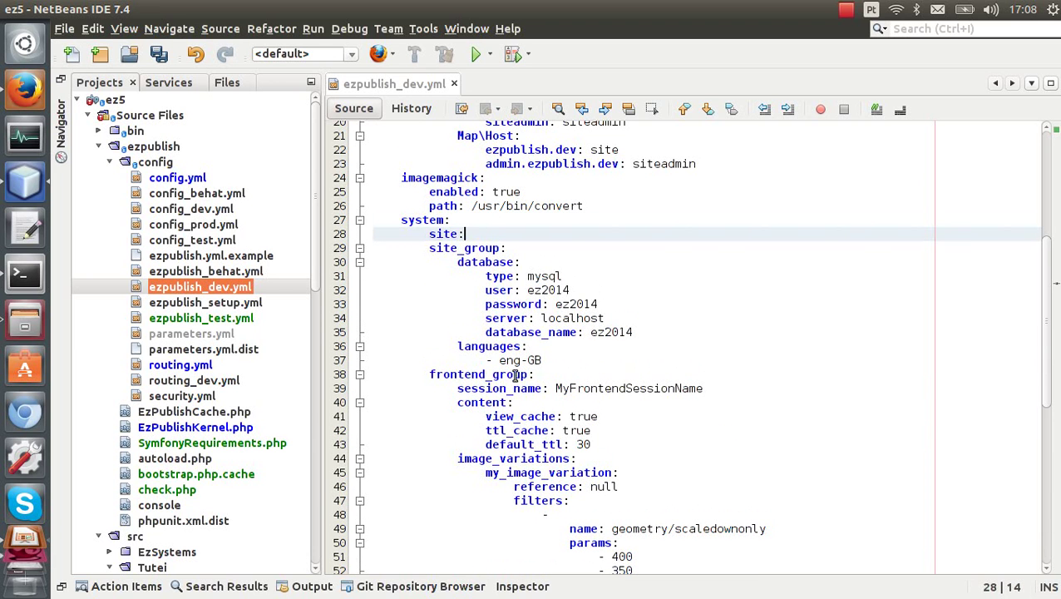
- Move the languages setting with eng-GB from site_group into the site section and save the file
{"action": "left_click_drag", "start_coordinate": [548, 361], "coordinate": [452, 349]}
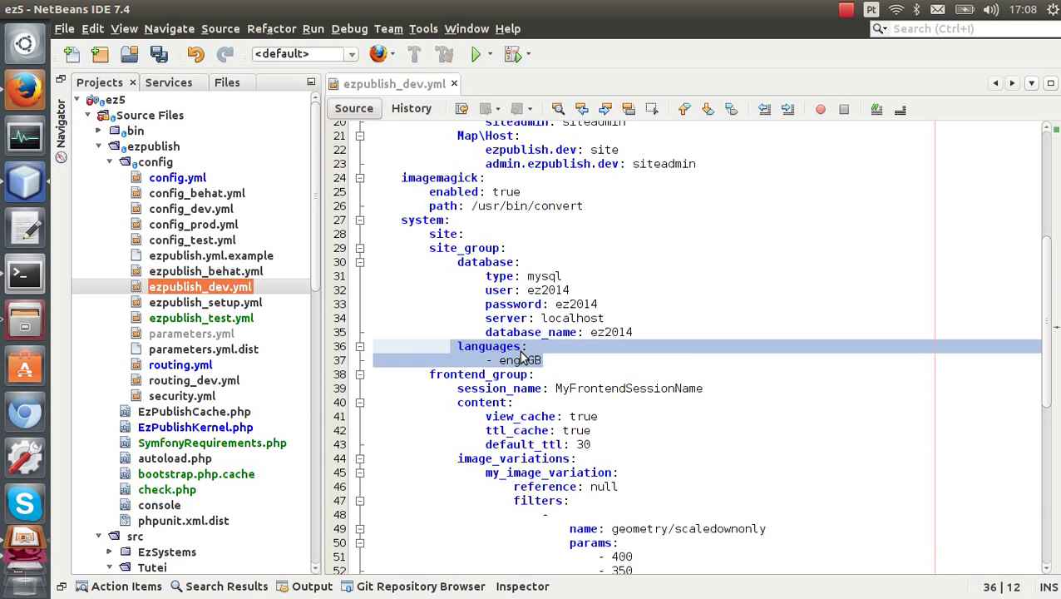
{"action": "key", "text": "ctrl+x"}
{"action": "left_click", "coordinate": [477, 234]}
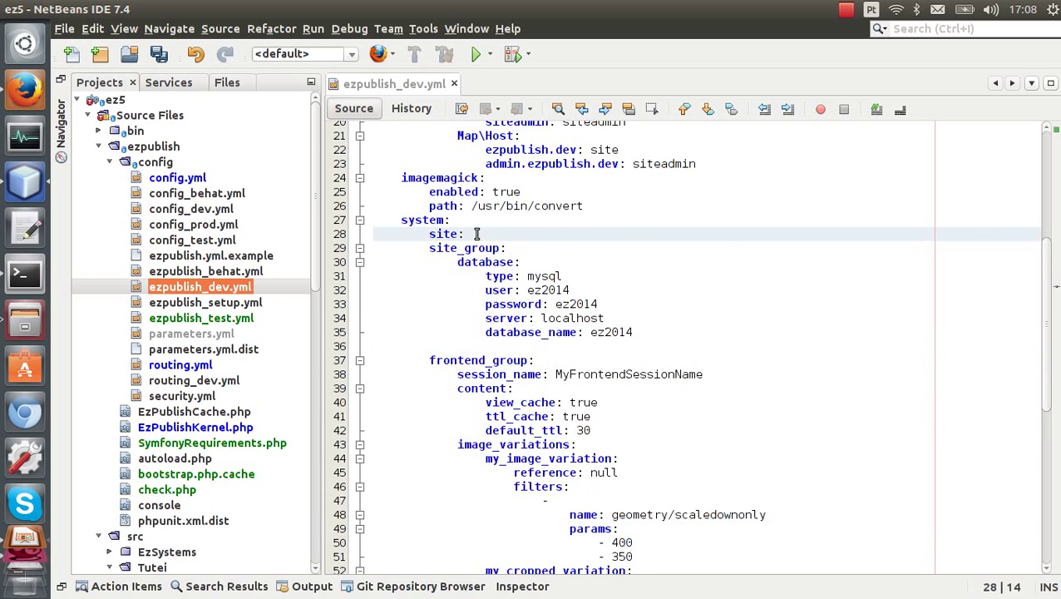
{"action": "key", "text": "Return"}
{"action": "key", "text": "ctrl+v"}
{"action": "key", "text": "ctrl+s"}
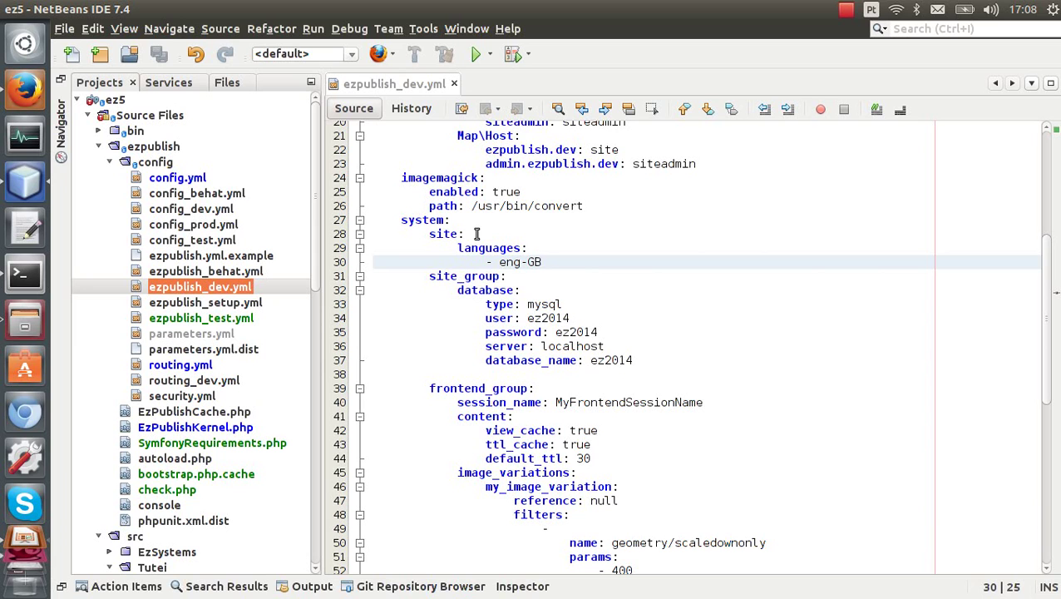
- Add a "portuguese:" section directly under system with languages set to por-BR and save the file
{"action": "left_click", "coordinate": [469, 216]}
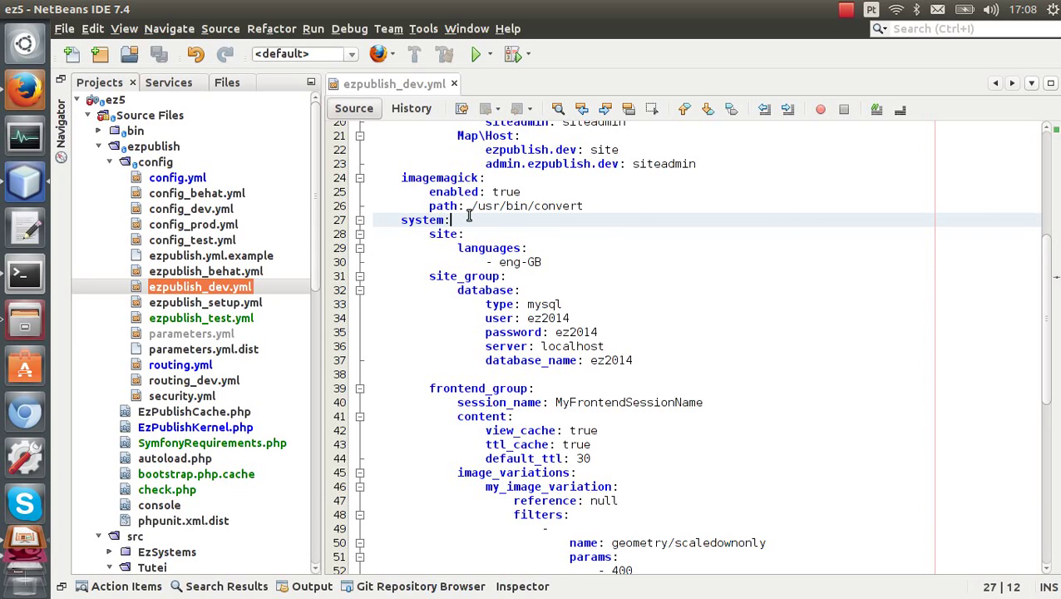
{"action": "key", "text": "Return"}
{"action": "type", "text": "portuguese:"}
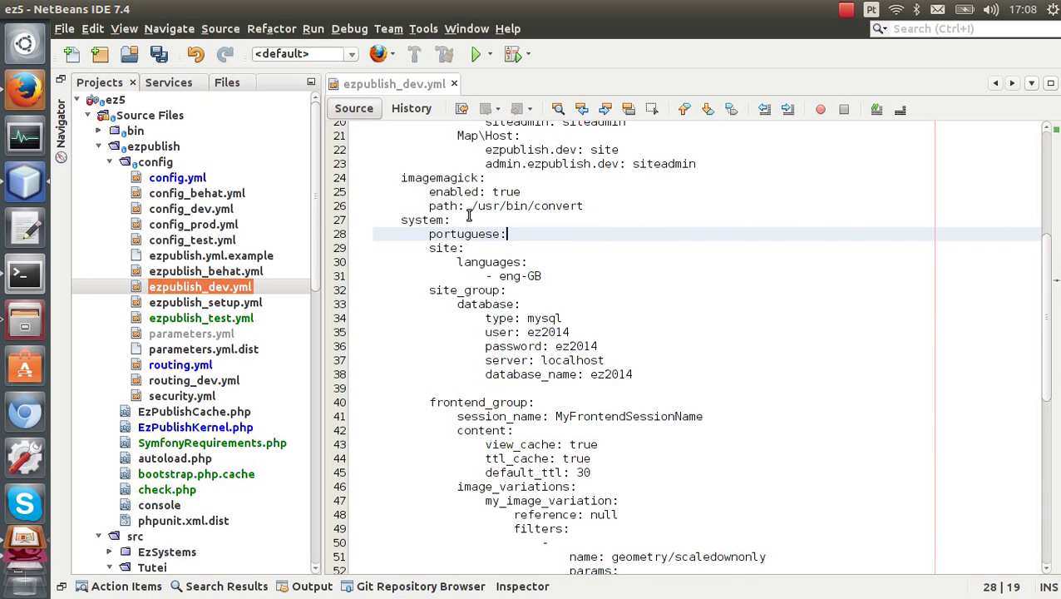
{"action": "key", "text": "Return"}
{"action": "left_click_drag", "start_coordinate": [543, 291], "coordinate": [461, 248]}
{"action": "left_click_drag", "start_coordinate": [542, 262], "coordinate": [499, 262]}
{"action": "type", "text": "por-"}
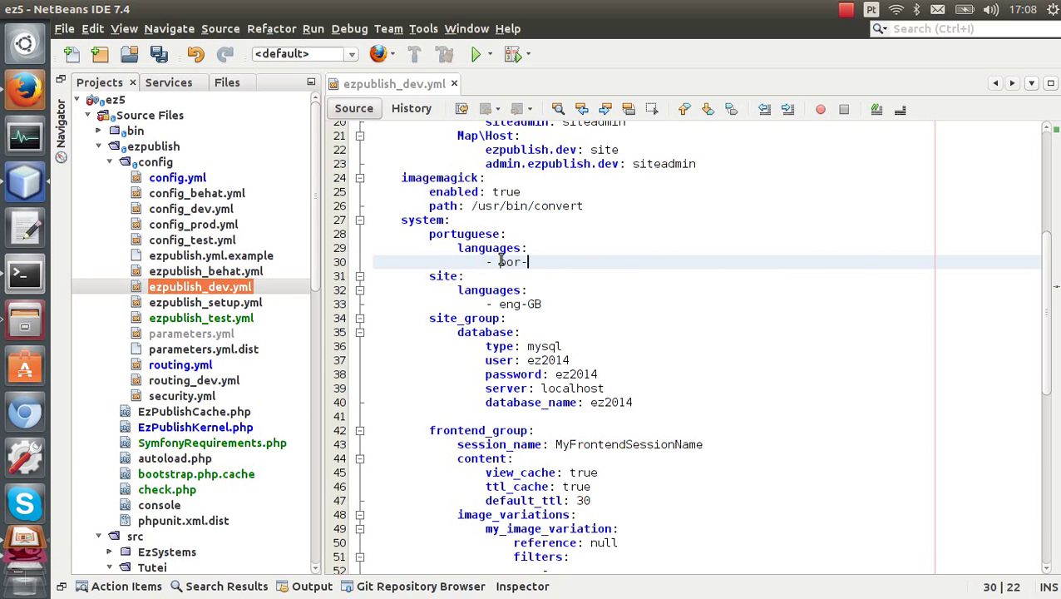
{"action": "type", "text": "BR"}
{"action": "key", "text": "ctrl+s"}
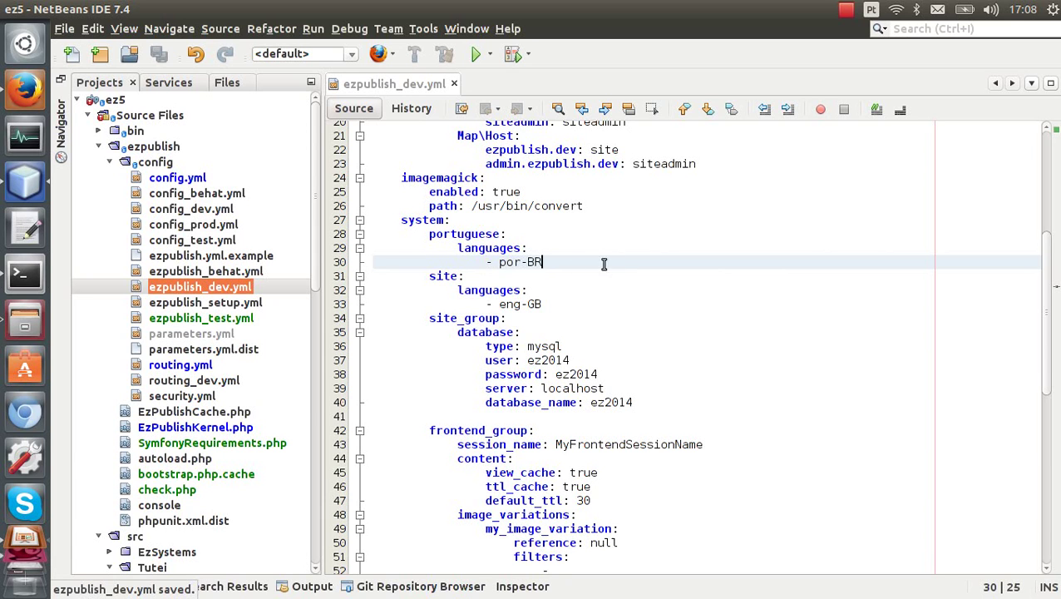
- Delete the blank line between database_name and frontend_group and save the file
{"action": "left_click", "coordinate": [456, 248]}
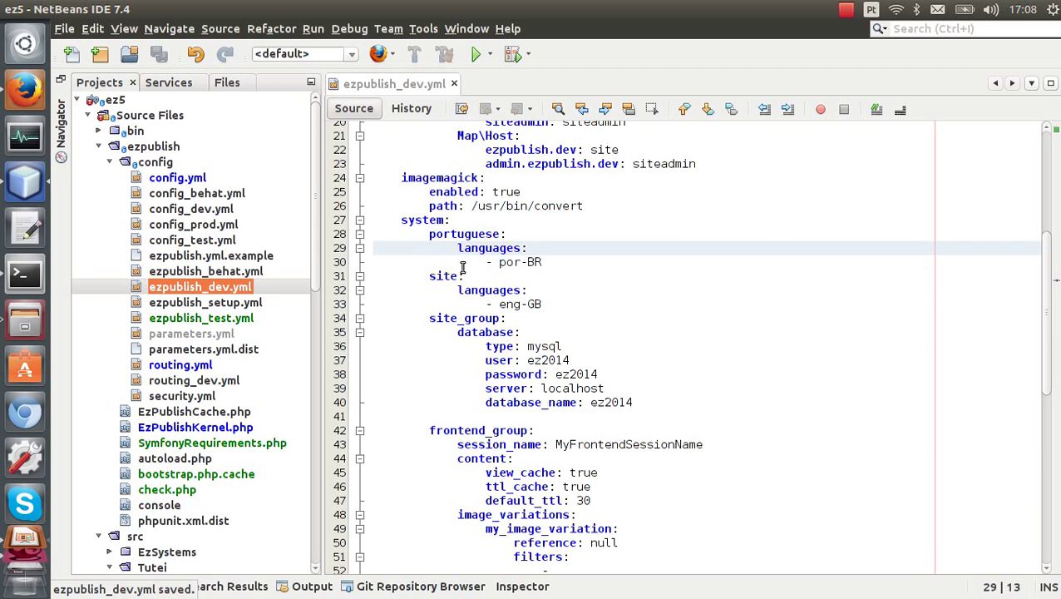
{"action": "left_click", "coordinate": [457, 290]}
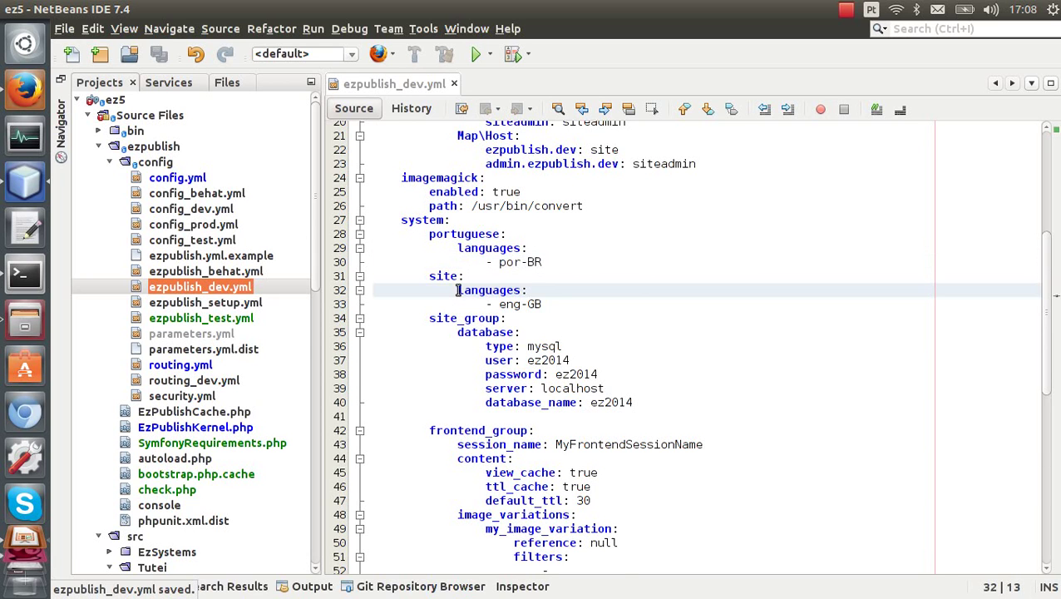
{"action": "scroll", "coordinate": [478, 274], "scroll_direction": "down", "scroll_amount": 1}
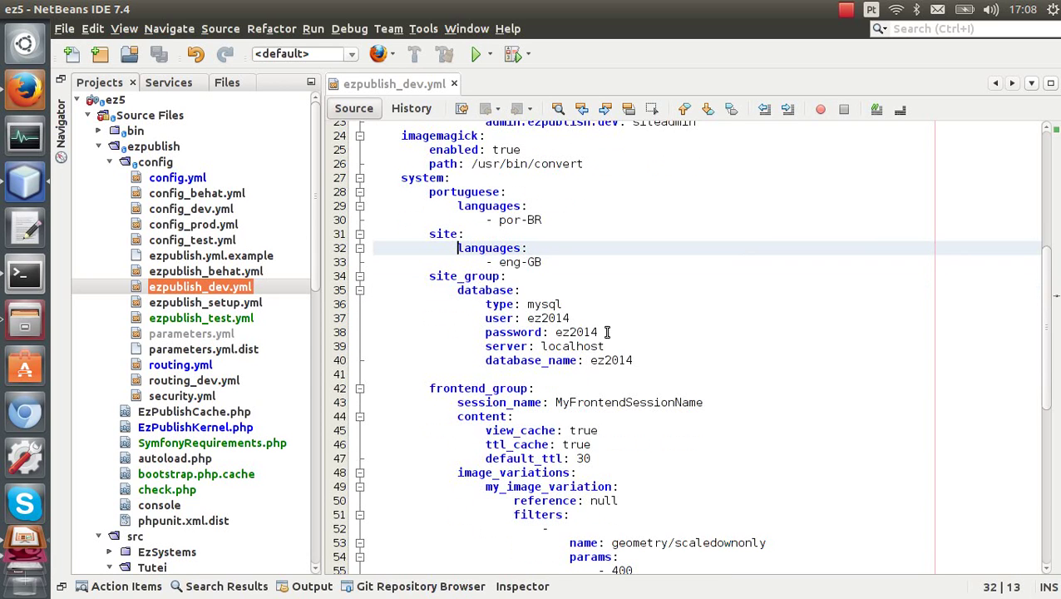
{"action": "left_click", "coordinate": [659, 361]}
{"action": "key", "text": "Delete"}
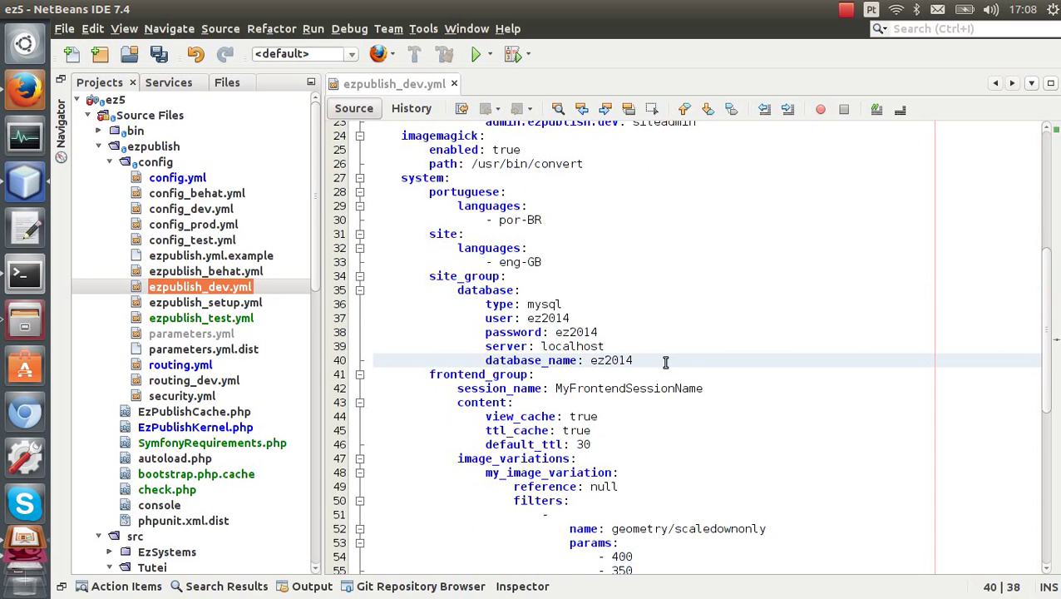
{"action": "key", "text": "ctrl+s"}
- Delete the blank line between the crop parameters and the siteadmin section and save the file
{"action": "scroll", "coordinate": [657, 366], "scroll_direction": "down", "scroll_amount": 9}
{"action": "left_click", "coordinate": [641, 358]}
{"action": "key", "text": "BackSpace"}
{"action": "key", "text": "BackSpace"}
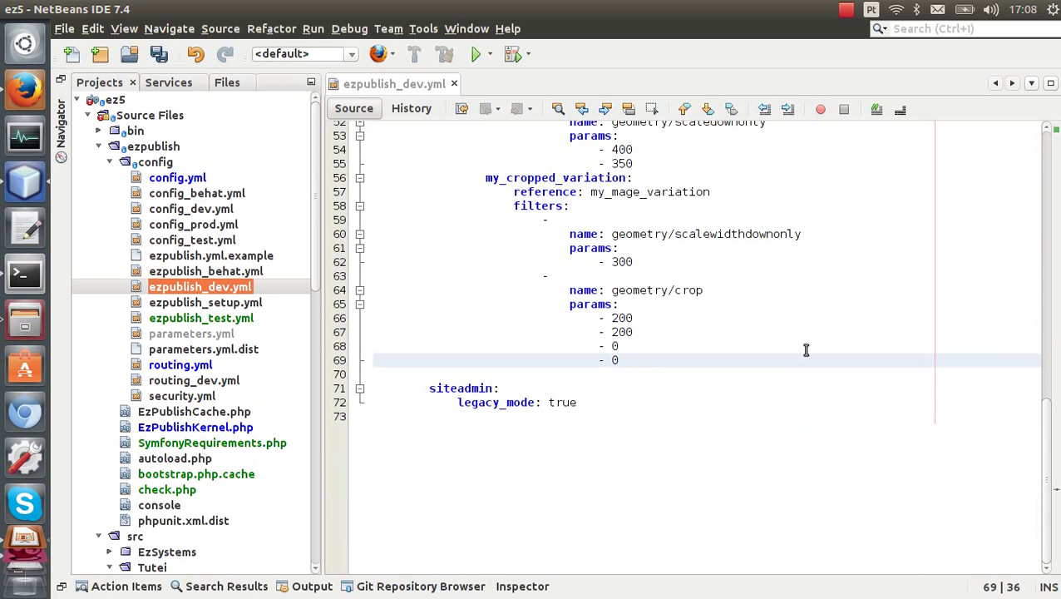
{"action": "key", "text": "ctrl+s"}
{"action": "left_click", "coordinate": [525, 374]}
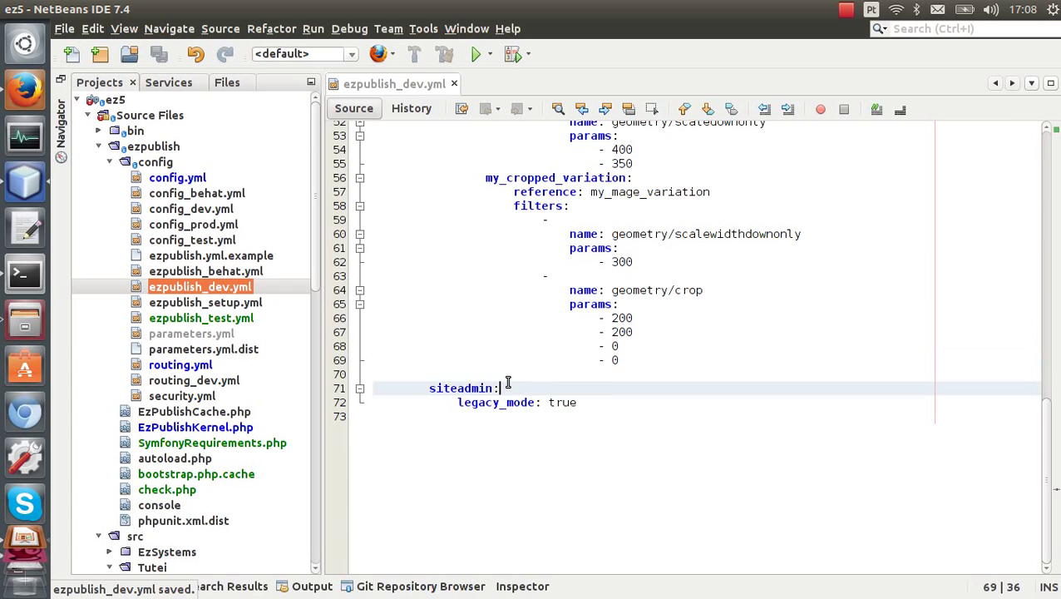
{"action": "key", "text": "shift+Home"}
{"action": "key", "text": "shift+Down"}
{"action": "key", "text": "Delete"}
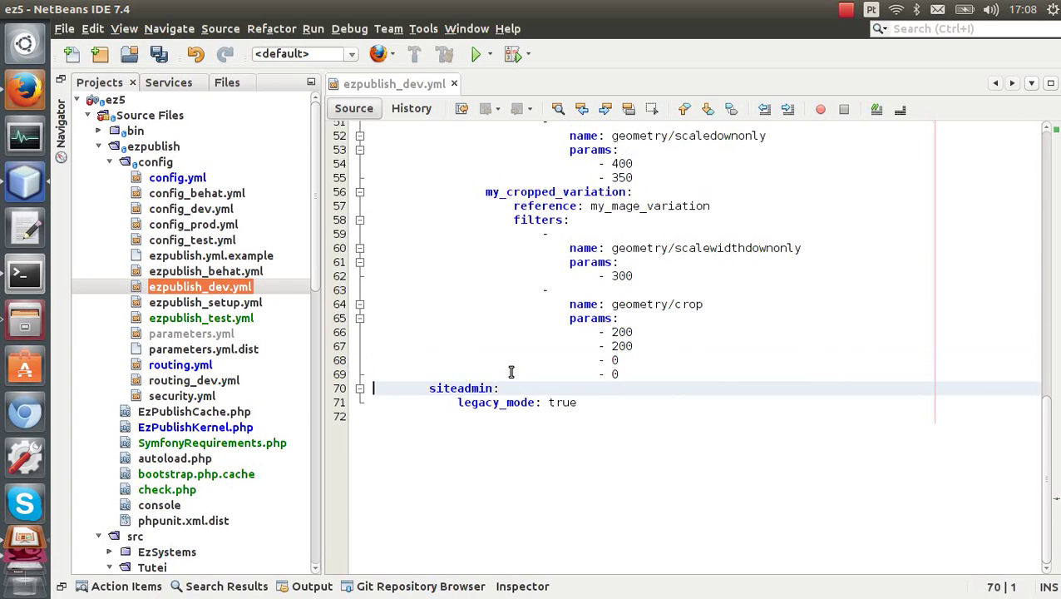
- Open twig.yml from the Resources/config folder of Tutei's BaseBundle
{"action": "scroll", "coordinate": [173, 349], "scroll_direction": "down", "scroll_amount": 4}
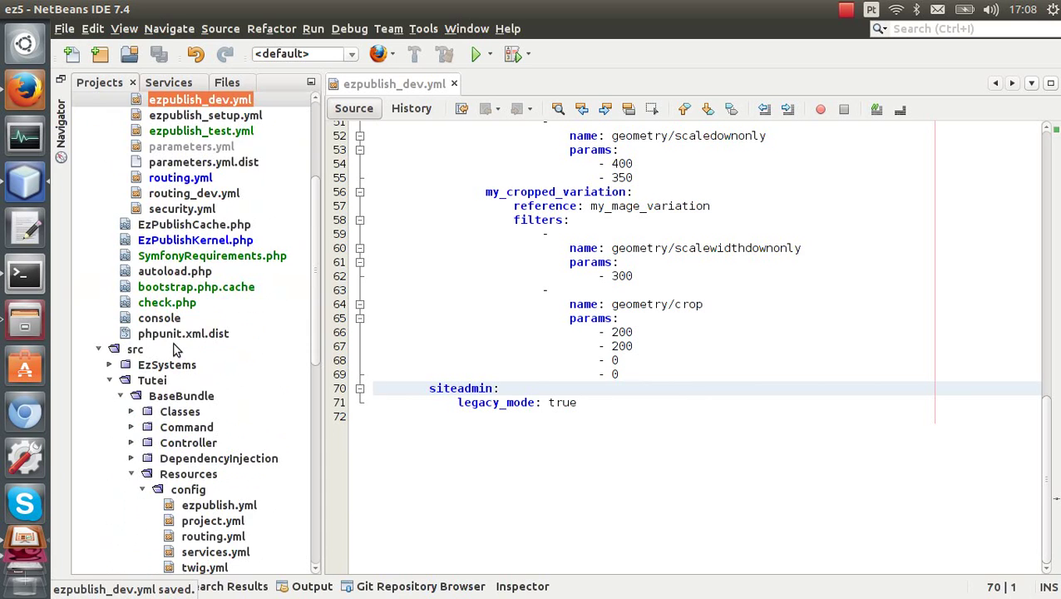
{"action": "scroll", "coordinate": [138, 399], "scroll_direction": "down", "scroll_amount": 3}
{"action": "scroll", "coordinate": [186, 347], "scroll_direction": "down", "scroll_amount": 1}
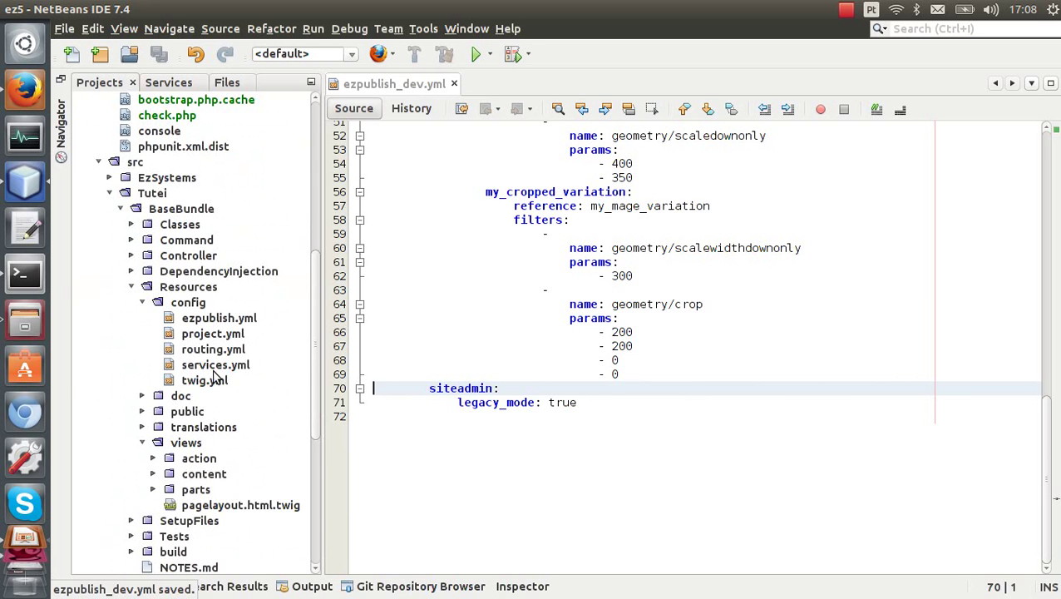
{"action": "left_click", "coordinate": [210, 381]}
{"action": "double_click", "coordinate": [209, 381]}
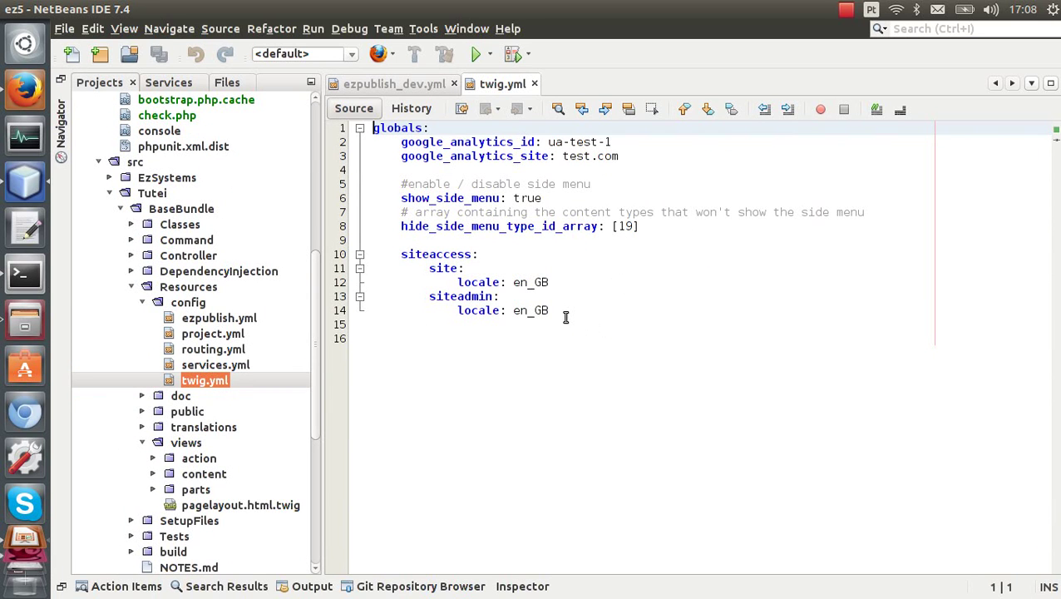
- Add a portuguese entry with locale pt_BR below siteadmin under siteaccess and save the file
{"action": "left_click", "coordinate": [564, 313]}
{"action": "key", "text": "Return"}
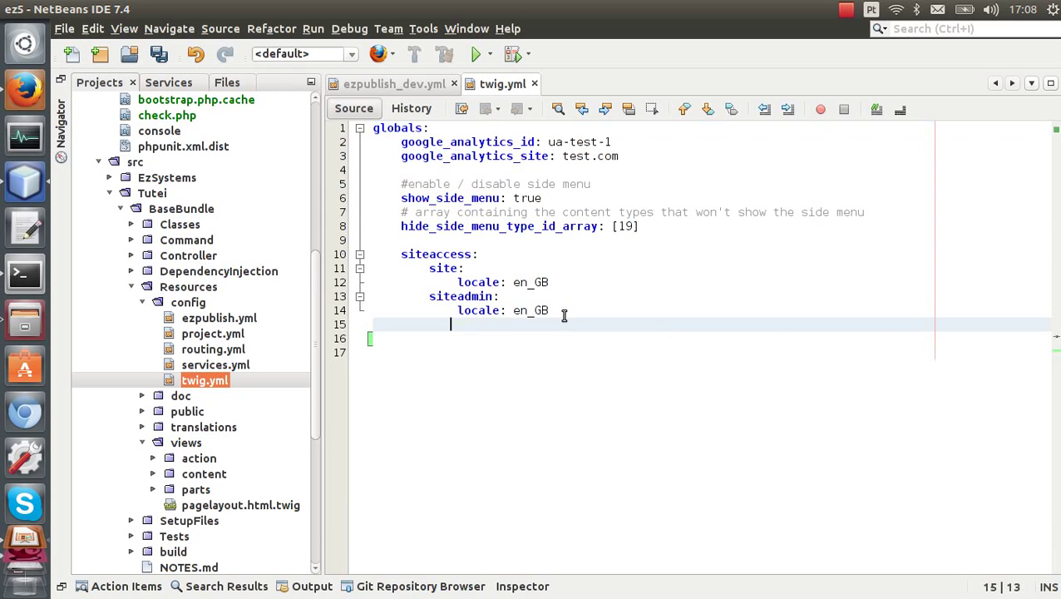
{"action": "key", "text": "shift+Tab"}
{"action": "type", "text": "portuguese"}
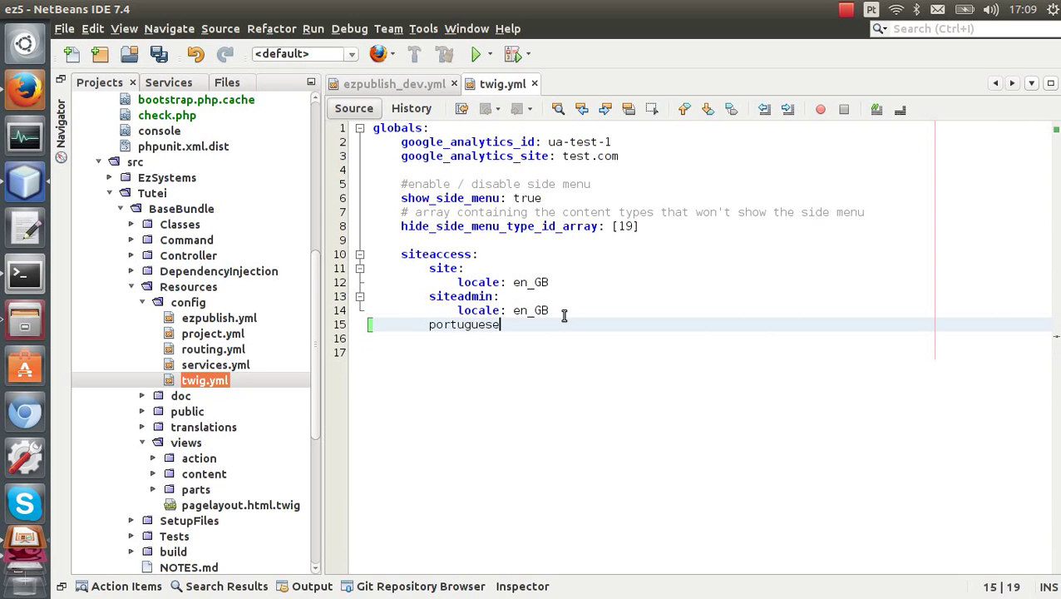
{"action": "type", "text": ":"}
{"action": "key", "text": "Return"}
{"action": "type", "text": "local"}
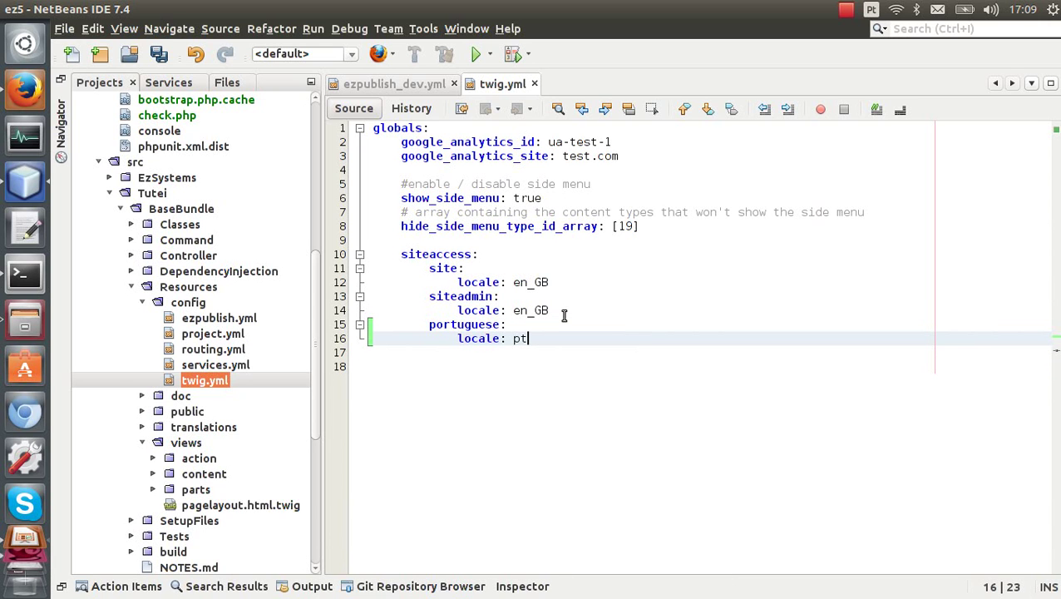
{"action": "key", "text": "ctrl+s"}
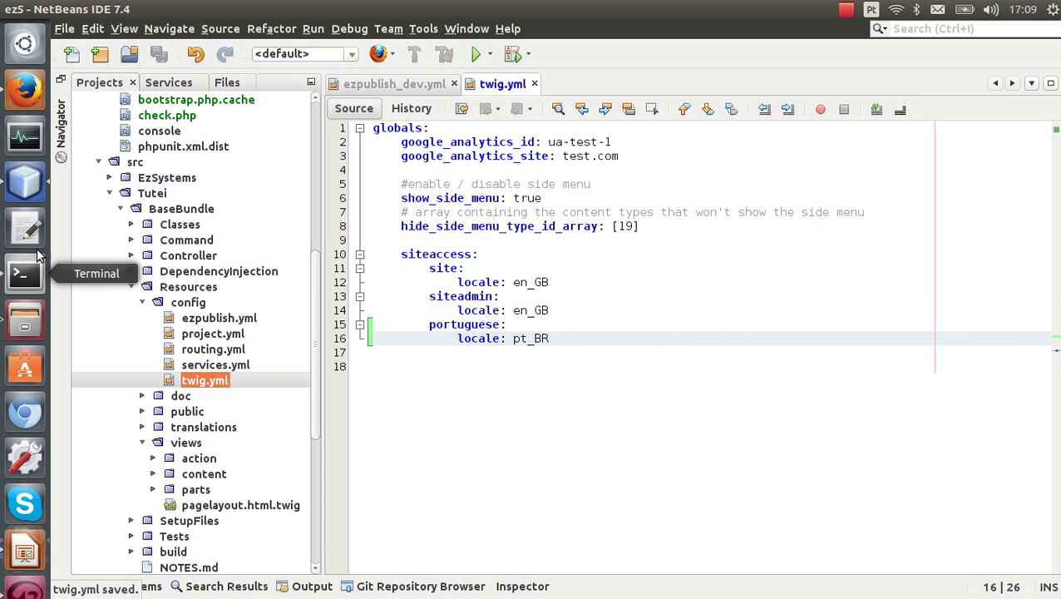
- Switch to Firefox and open the Languages page in the Setup area of the eZ Publish admin site
{"action": "left_click", "coordinate": [25, 87]}
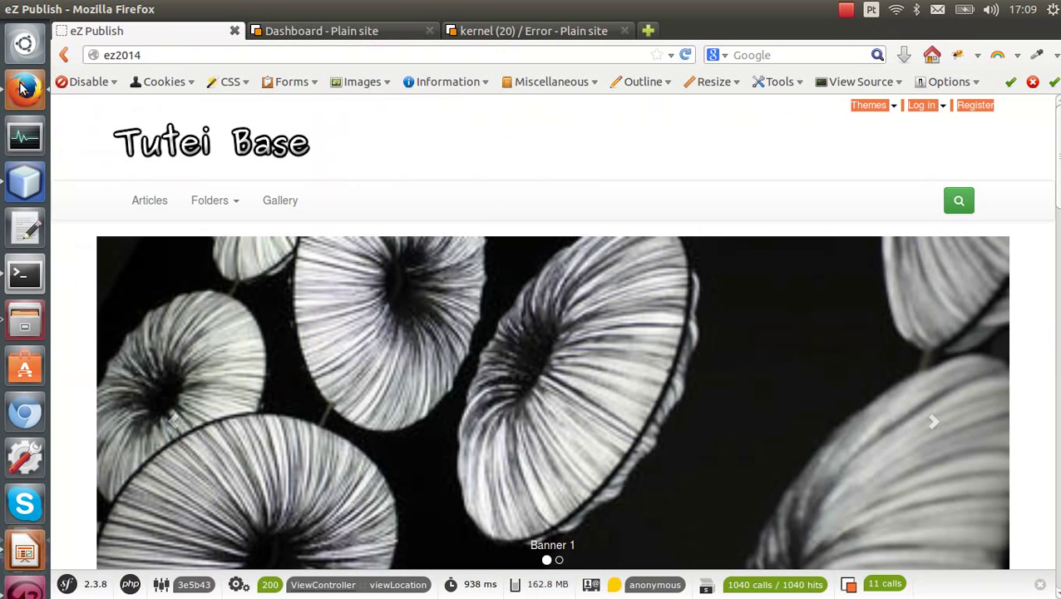
{"action": "left_click", "coordinate": [516, 31]}
{"action": "left_click", "coordinate": [333, 31]}
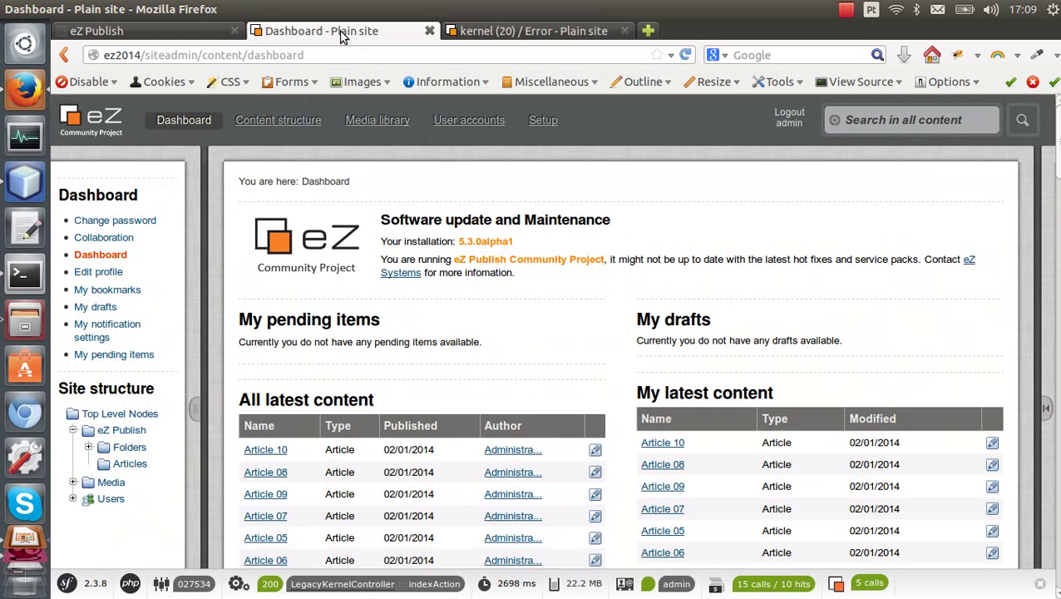
{"action": "left_click", "coordinate": [542, 121]}
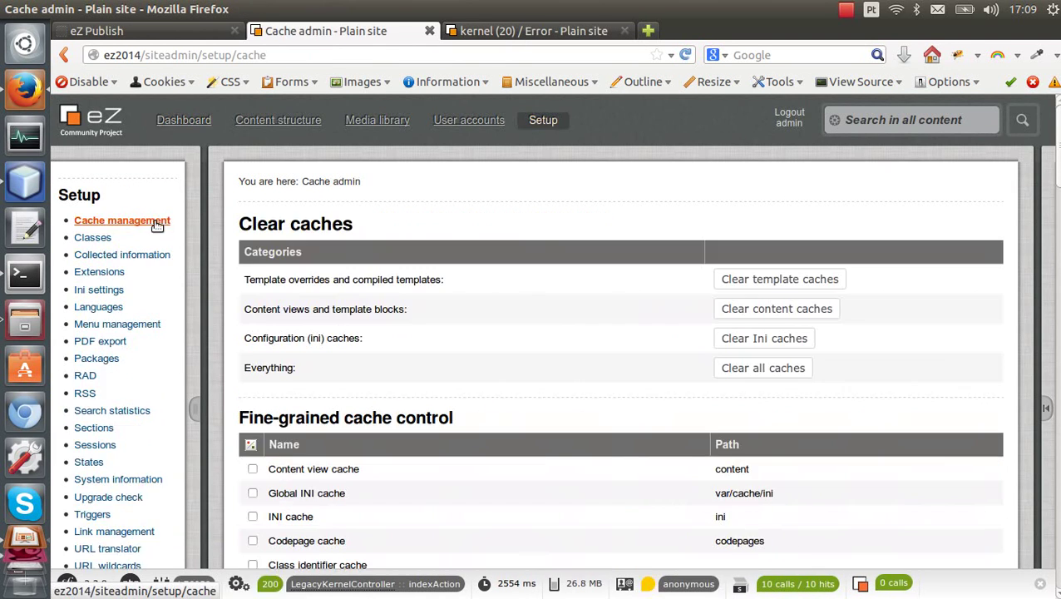
{"action": "left_click", "coordinate": [98, 307]}
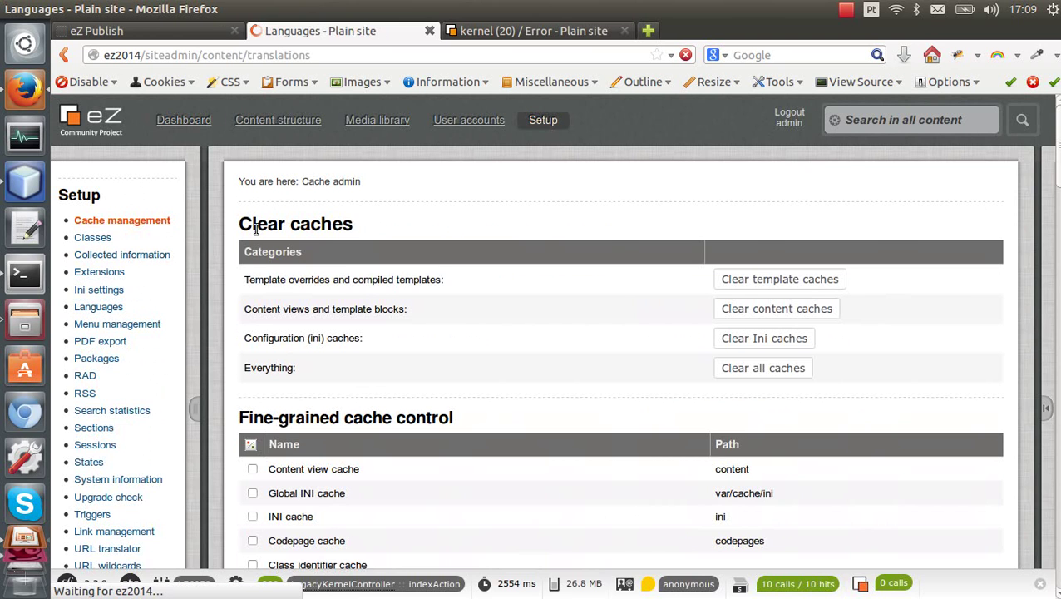
- Add Portuguese (Brazil) as an available language for content translation
{"action": "left_click", "coordinate": [393, 306]}
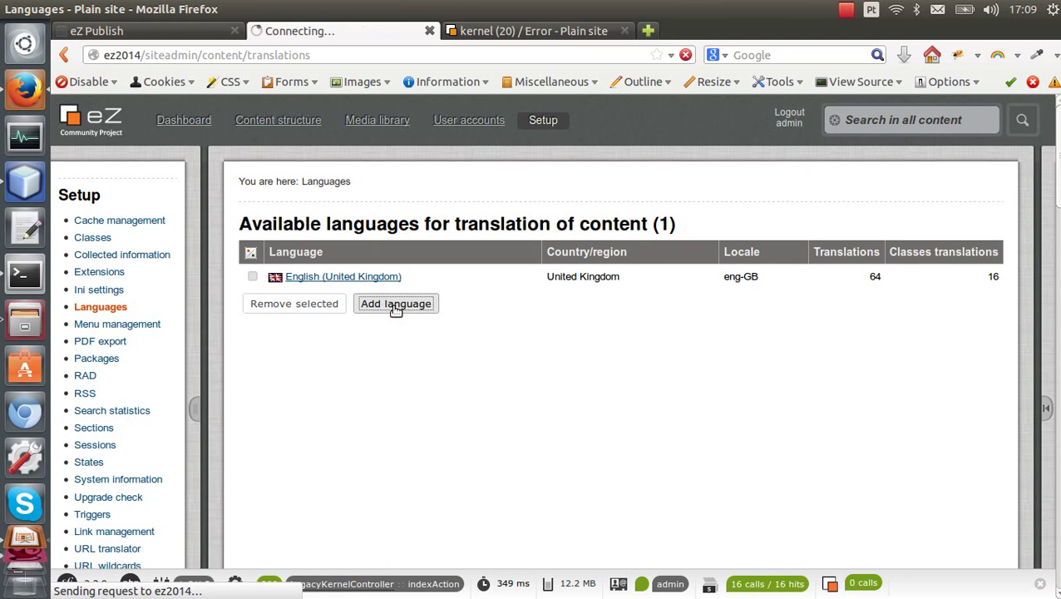
{"action": "left_click", "coordinate": [374, 271]}
{"action": "left_click_drag", "start_coordinate": [403, 303], "coordinate": [403, 506]}
{"action": "left_click", "coordinate": [302, 398]}
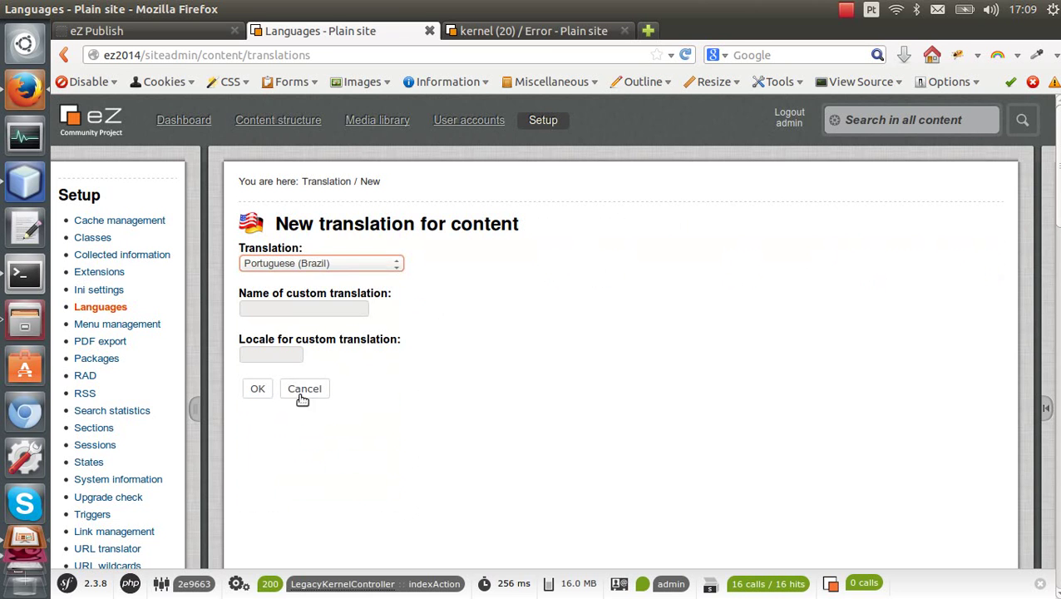
{"action": "left_click", "coordinate": [259, 391]}
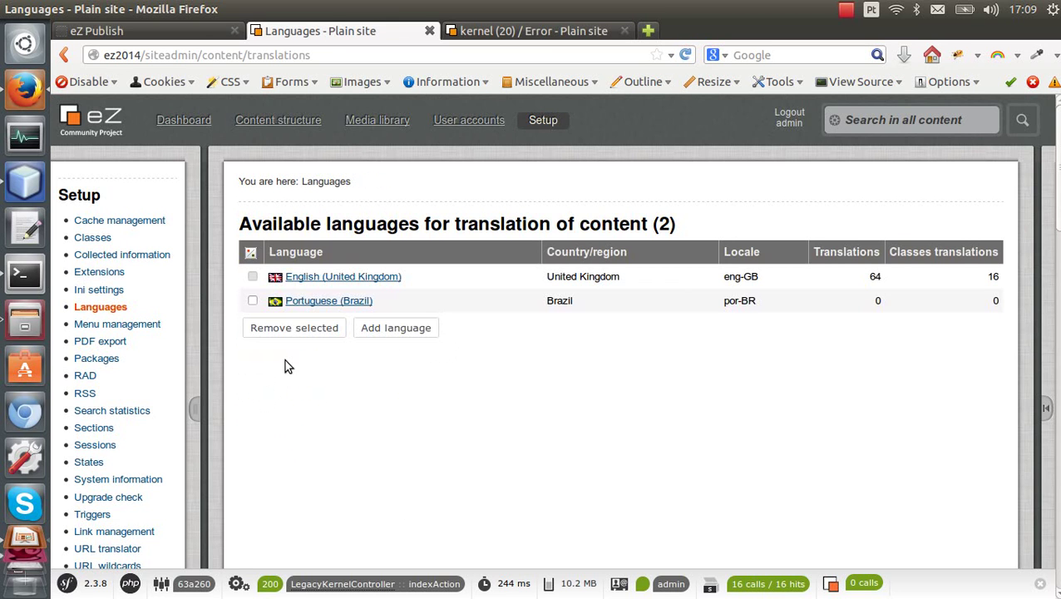
- Start a new translation of the eZ Publish root folder in the content structure
{"action": "left_click", "coordinate": [267, 125]}
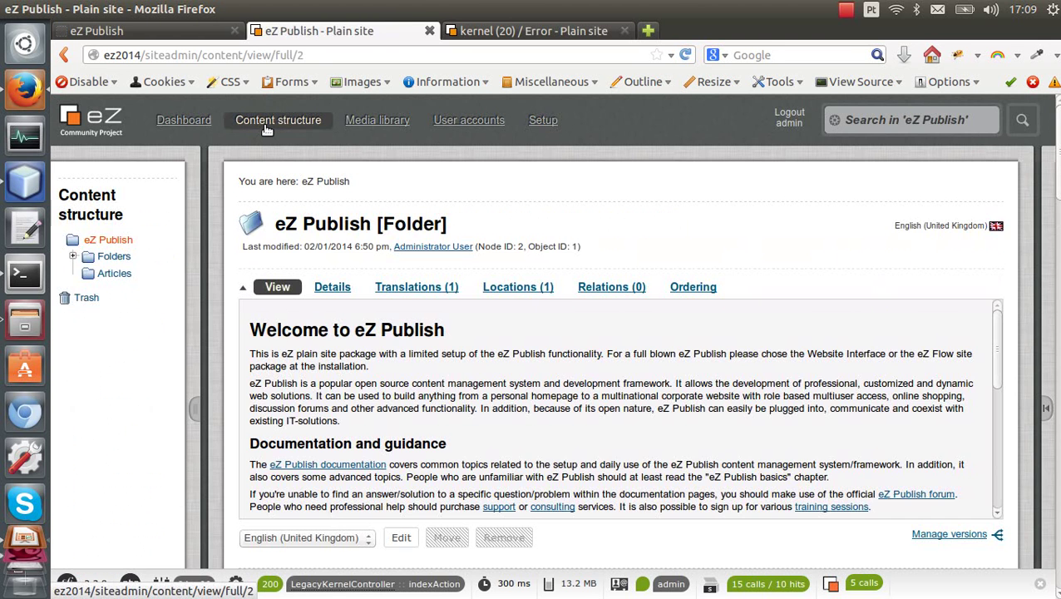
{"action": "scroll", "coordinate": [268, 266], "scroll_direction": "down", "scroll_amount": 5}
{"action": "scroll", "coordinate": [266, 264], "scroll_direction": "up", "scroll_amount": 3}
{"action": "left_click", "coordinate": [344, 360]}
{"action": "left_click", "coordinate": [303, 390]}
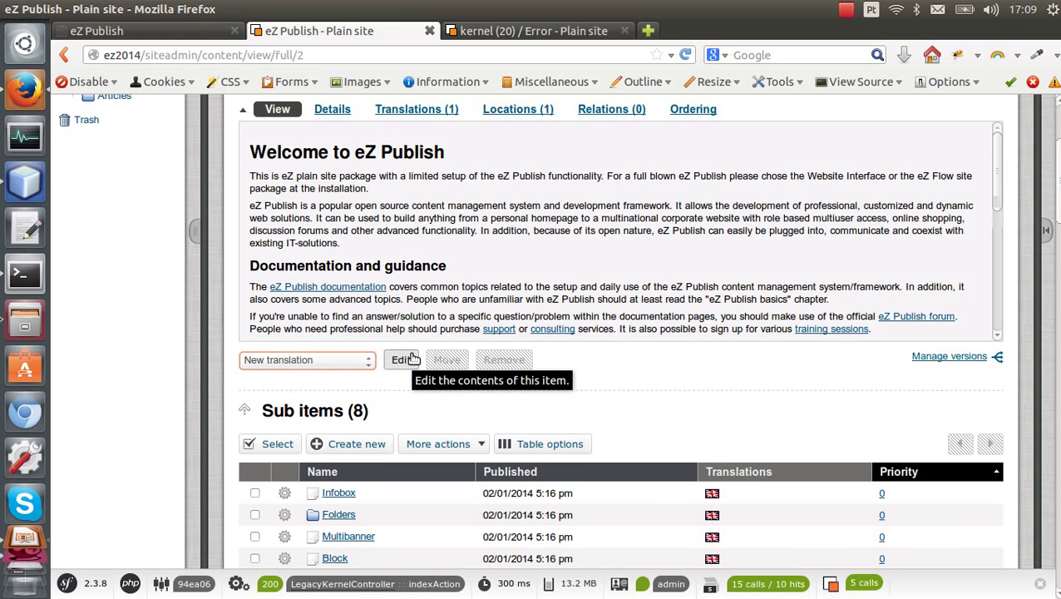
{"action": "left_click", "coordinate": [402, 360]}
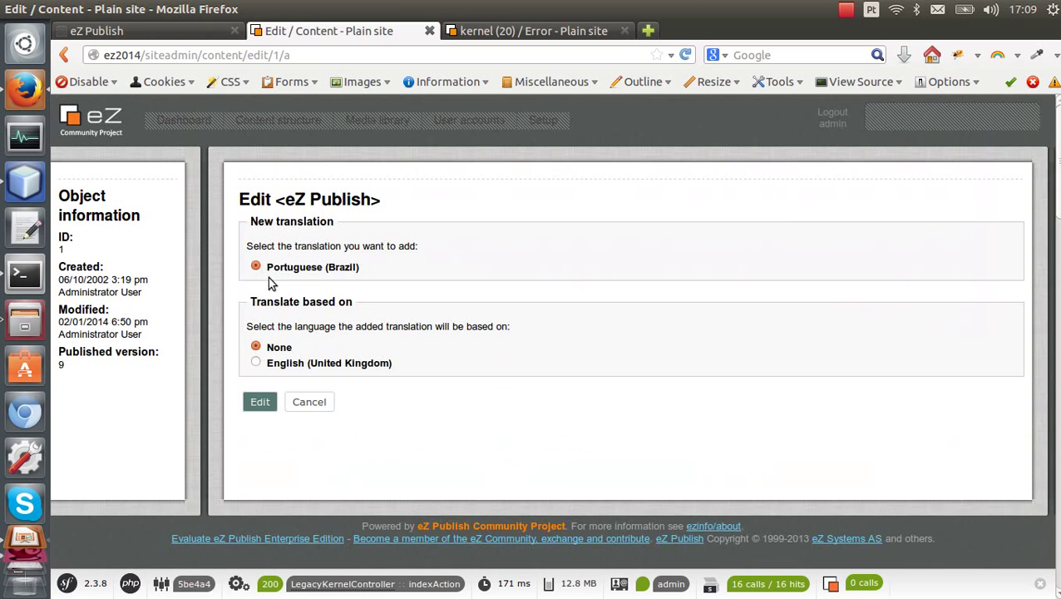
- Base the Portuguese (Brazil) translation on English (United Kingdom) and set the folder's name to Olá
{"action": "left_click", "coordinate": [255, 363]}
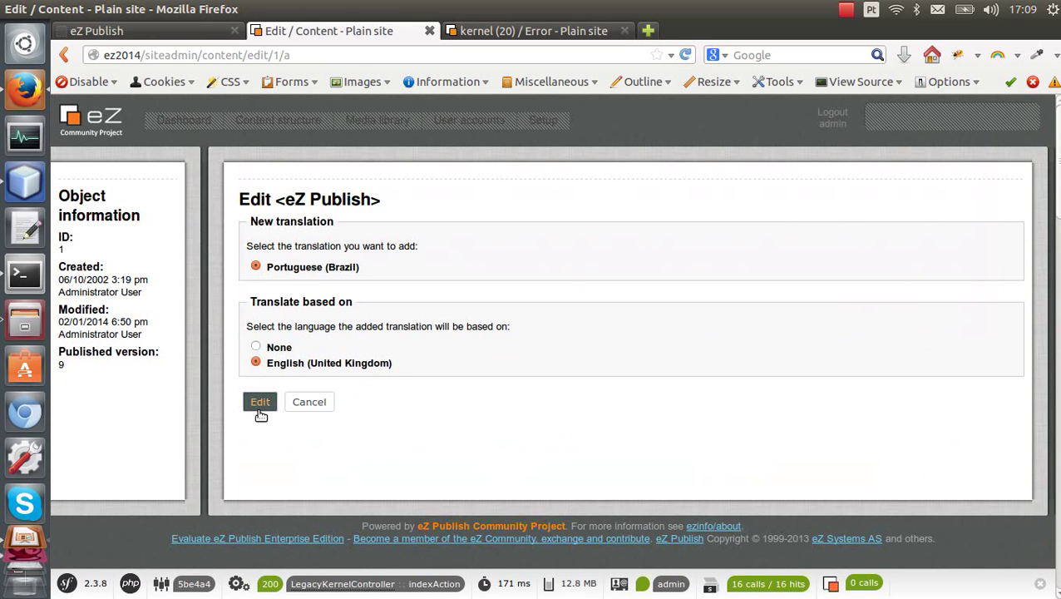
{"action": "left_click", "coordinate": [260, 404]}
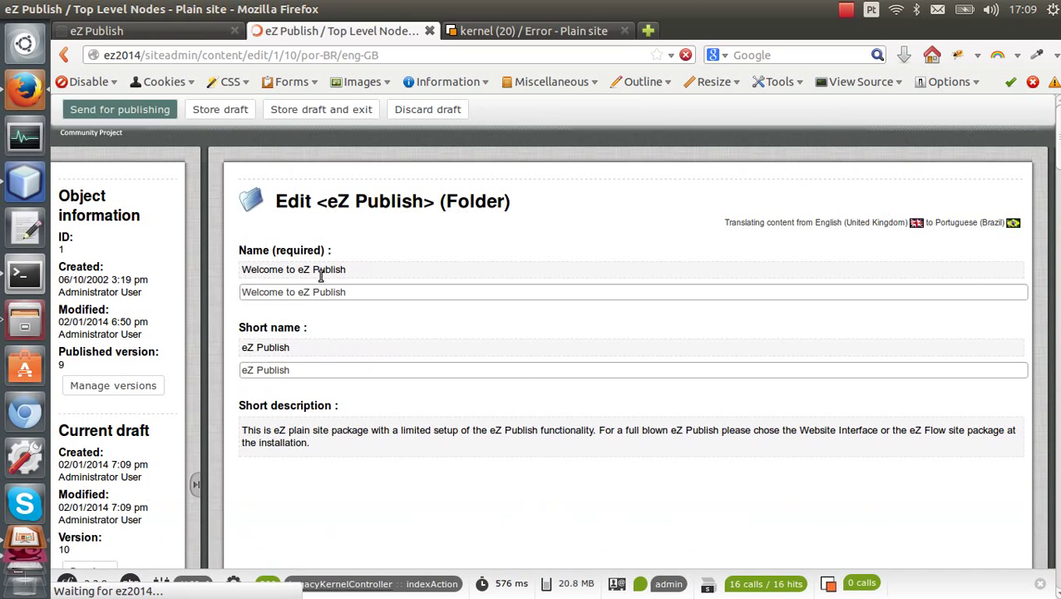
{"action": "double_click", "coordinate": [369, 275]}
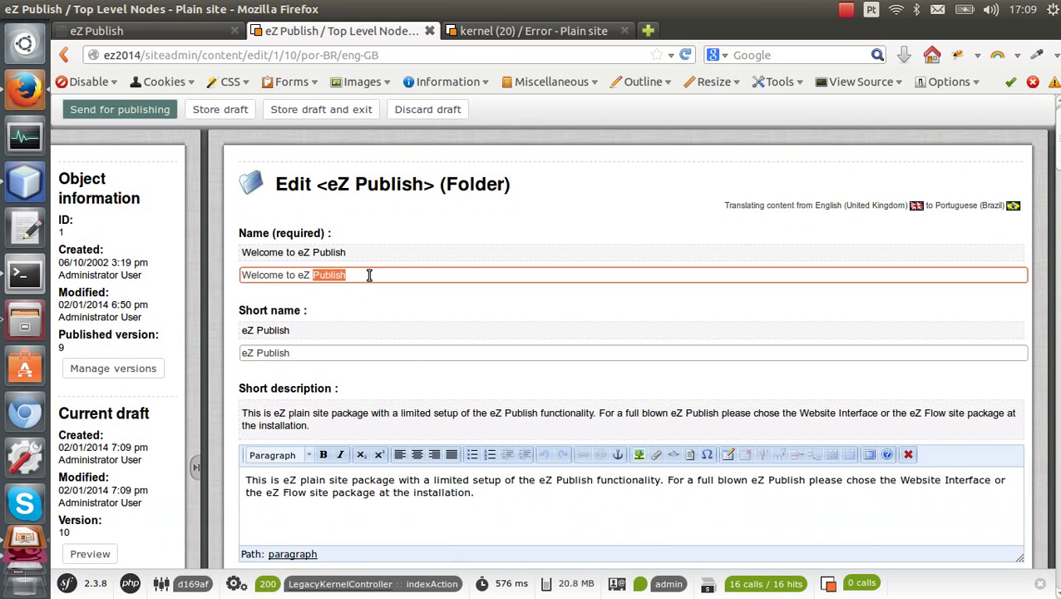
{"action": "left_click", "coordinate": [369, 275]}
{"action": "key", "text": "ctrl+a"}
{"action": "type", "text": "O"}
{"action": "key", "text": "Tab"}
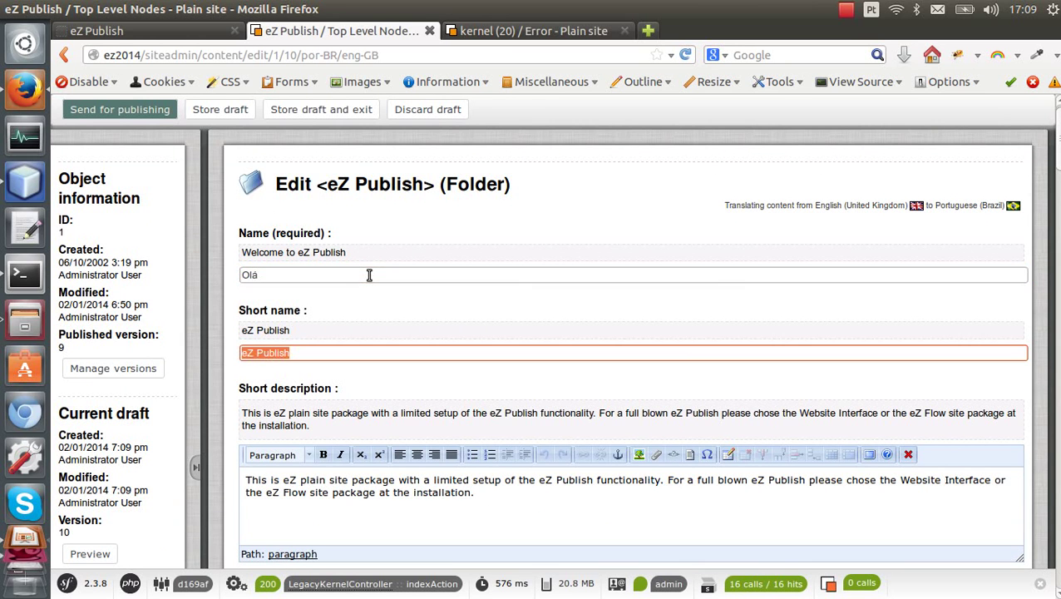
- Replace the translation's short description with "Bem vindo!"
{"action": "left_click", "coordinate": [357, 508]}
{"action": "key", "text": "ctrl+a"}
{"action": "type", "text": "Be"}
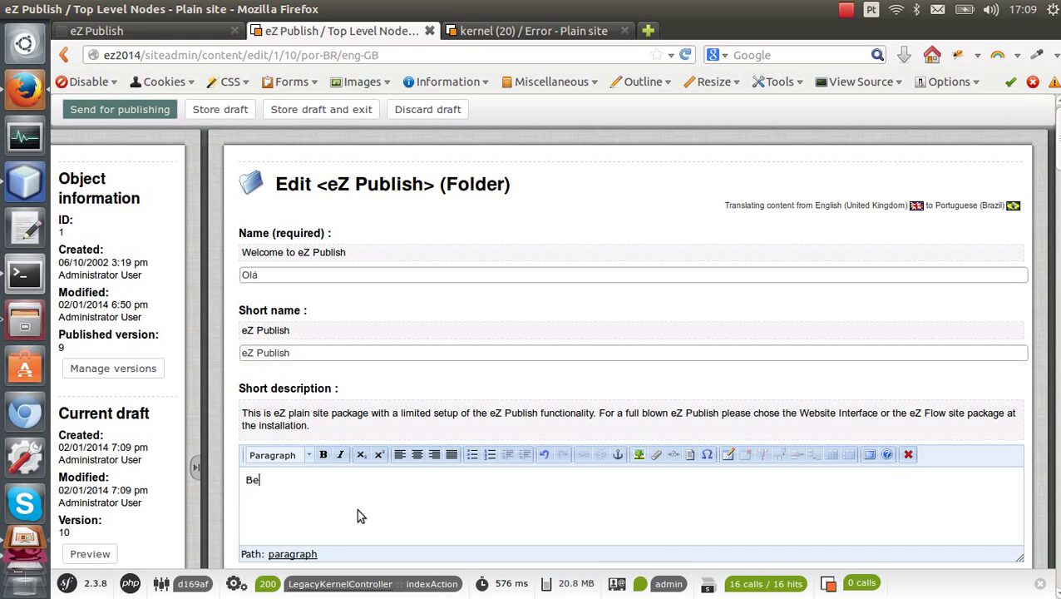
{"action": "type", "text": "m vindo!"}
- Clear the translation's long description, then publish it and check the folder's existing translations
{"action": "scroll", "coordinate": [462, 398], "scroll_direction": "down", "scroll_amount": 5}
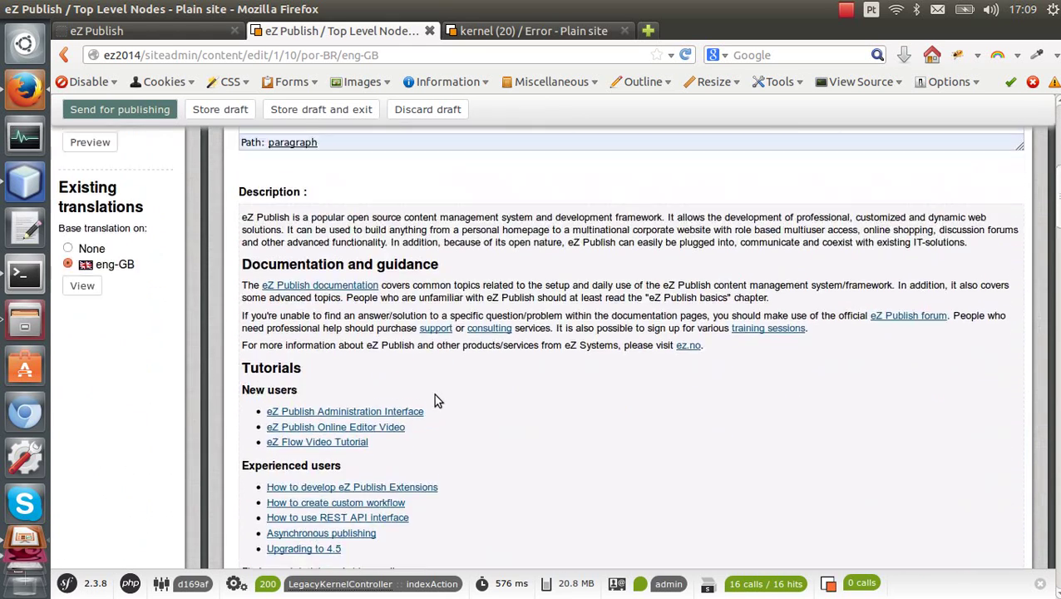
{"action": "scroll", "coordinate": [433, 395], "scroll_direction": "down", "scroll_amount": 3}
{"action": "left_click", "coordinate": [442, 479]}
{"action": "key", "text": "ctrl+a"}
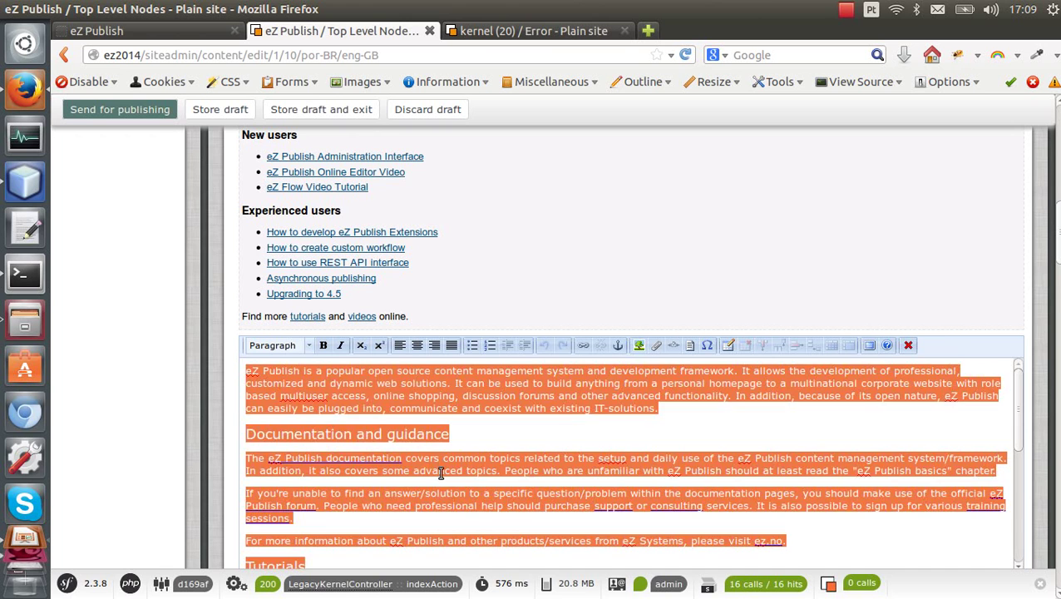
{"action": "key", "text": "Delete"}
{"action": "left_click", "coordinate": [120, 107]}
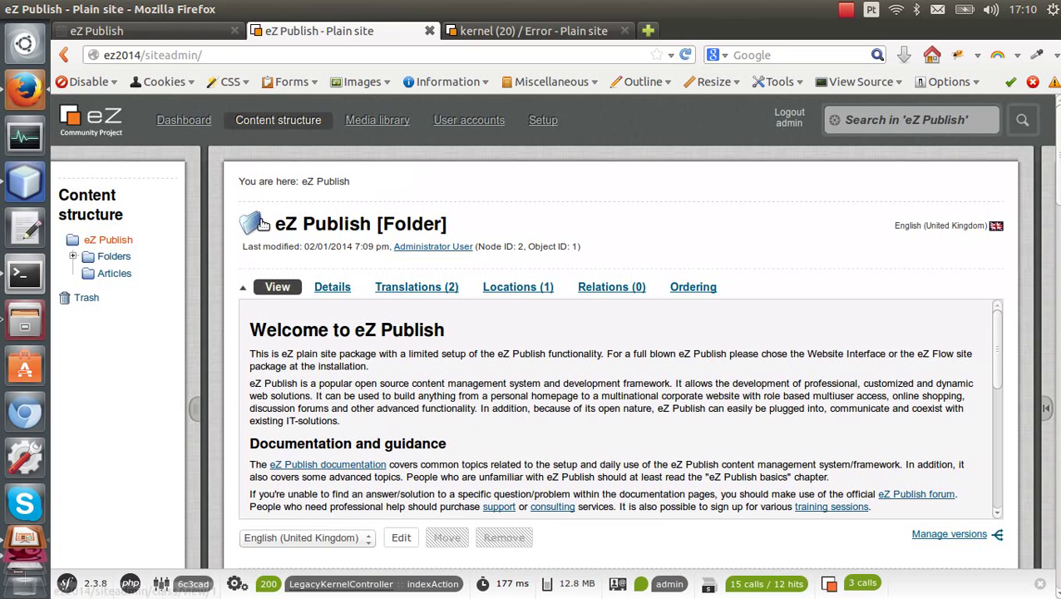
{"action": "left_click", "coordinate": [422, 287]}
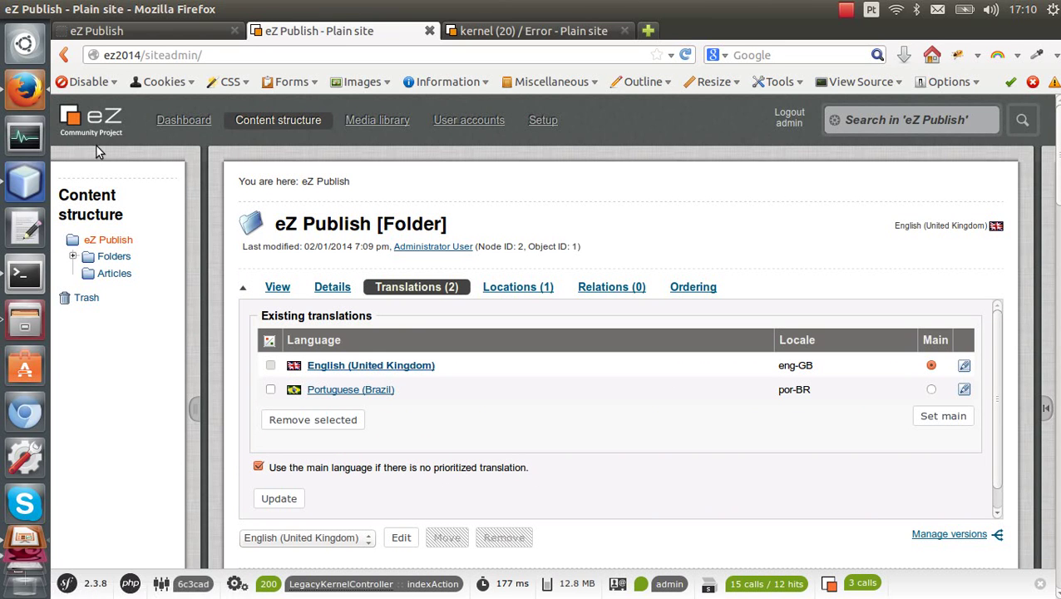
- Switch to NetBeans and add eng-GB below por-BR in the portuguese siteaccess languages of ezpublish_dev.yml, saving the file
{"action": "left_click", "coordinate": [25, 183]}
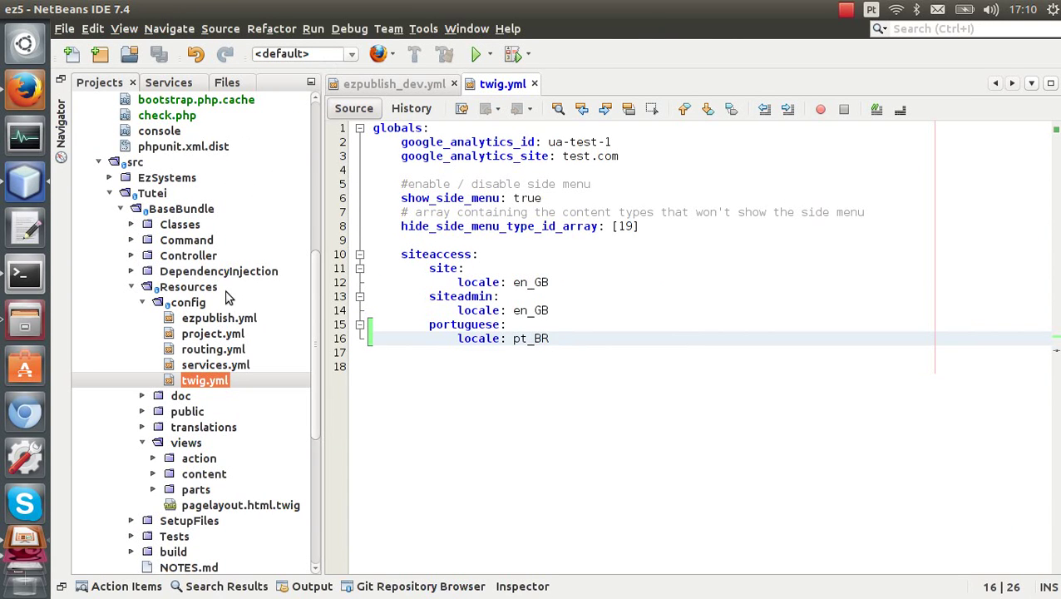
{"action": "left_click", "coordinate": [391, 86]}
{"action": "scroll", "coordinate": [566, 233], "scroll_direction": "up", "scroll_amount": 11}
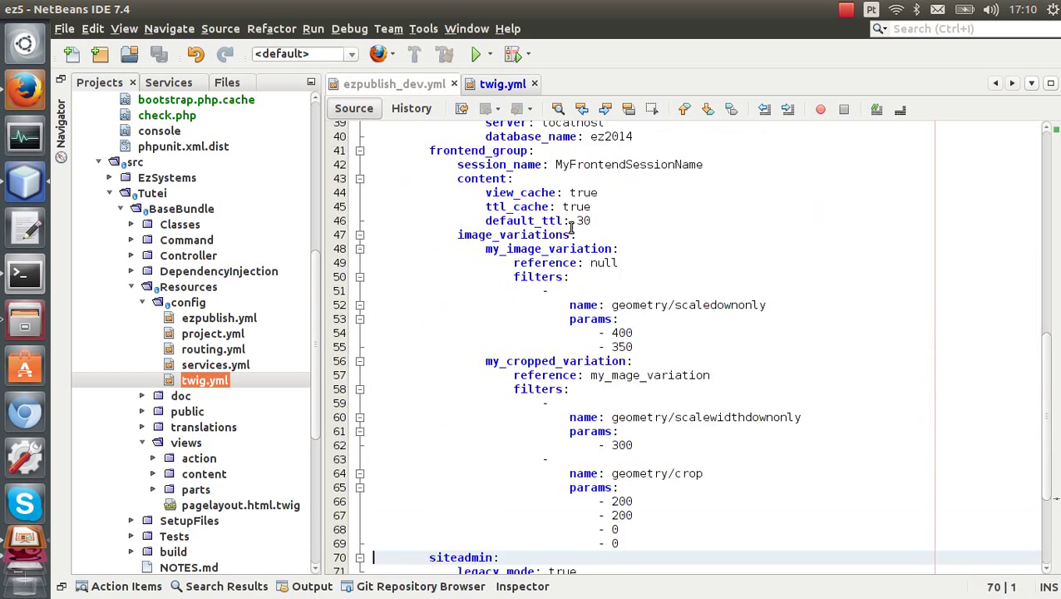
{"action": "left_click", "coordinate": [551, 291]}
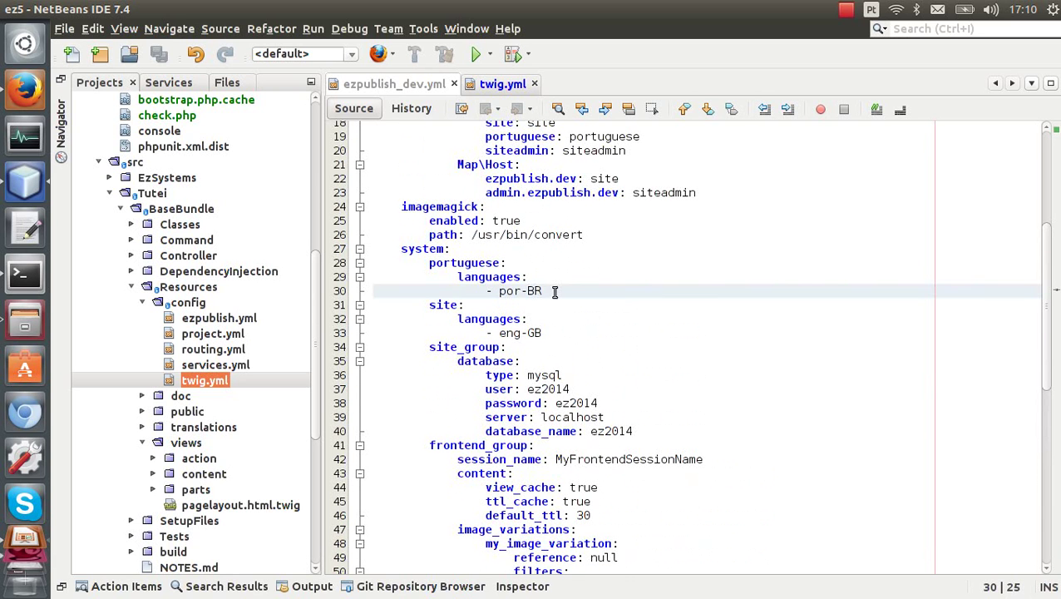
{"action": "key", "text": "Return"}
{"action": "type", "text": "- "}
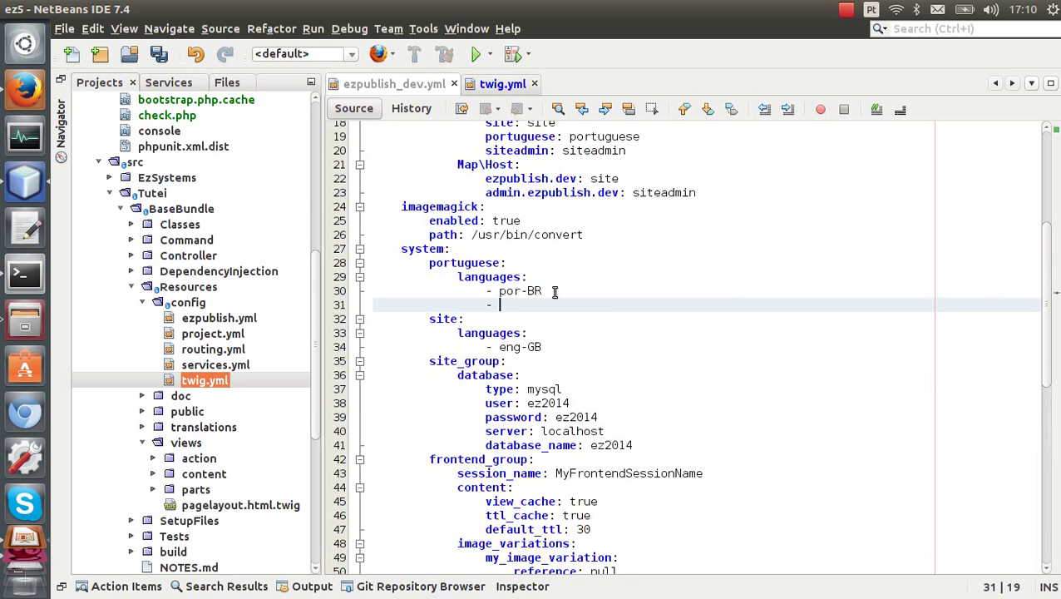
{"action": "type", "text": "eng-GB"}
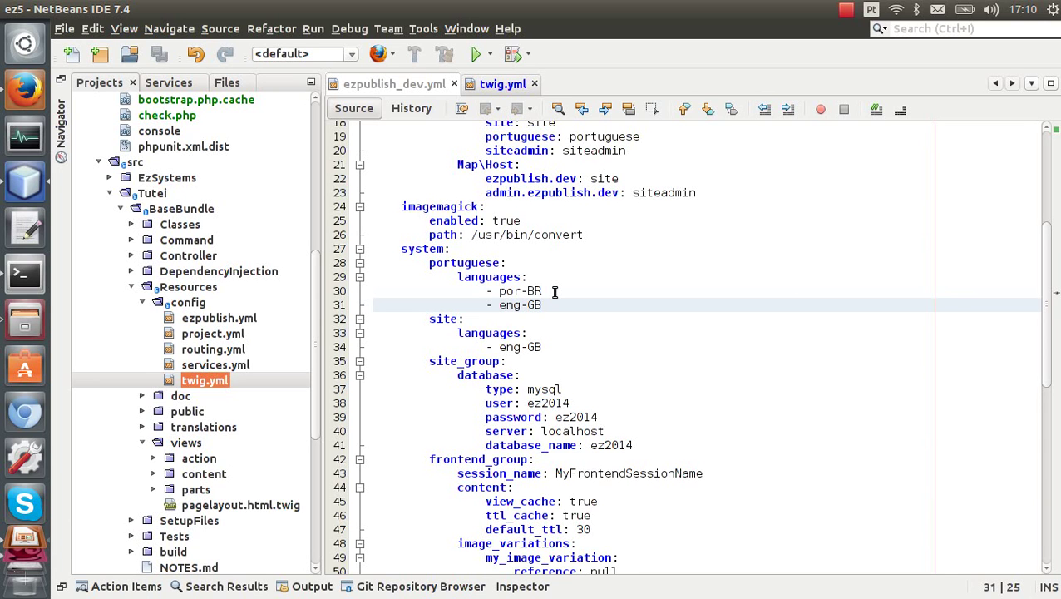
- Review the siteaccess list, groups and system settings in ezpublish_dev.yml
{"action": "scroll", "coordinate": [555, 292], "scroll_direction": "down", "scroll_amount": 7}
{"action": "scroll", "coordinate": [555, 292], "scroll_direction": "down", "scroll_amount": 5}
{"action": "scroll", "coordinate": [555, 292], "scroll_direction": "up", "scroll_amount": 9}
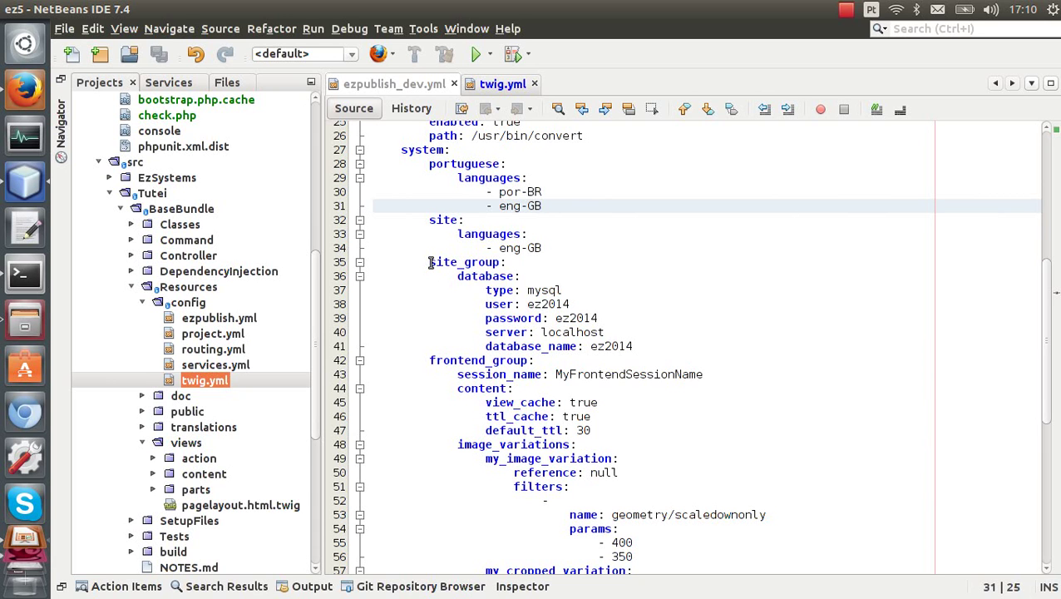
{"action": "scroll", "coordinate": [431, 263], "scroll_direction": "up", "scroll_amount": 8}
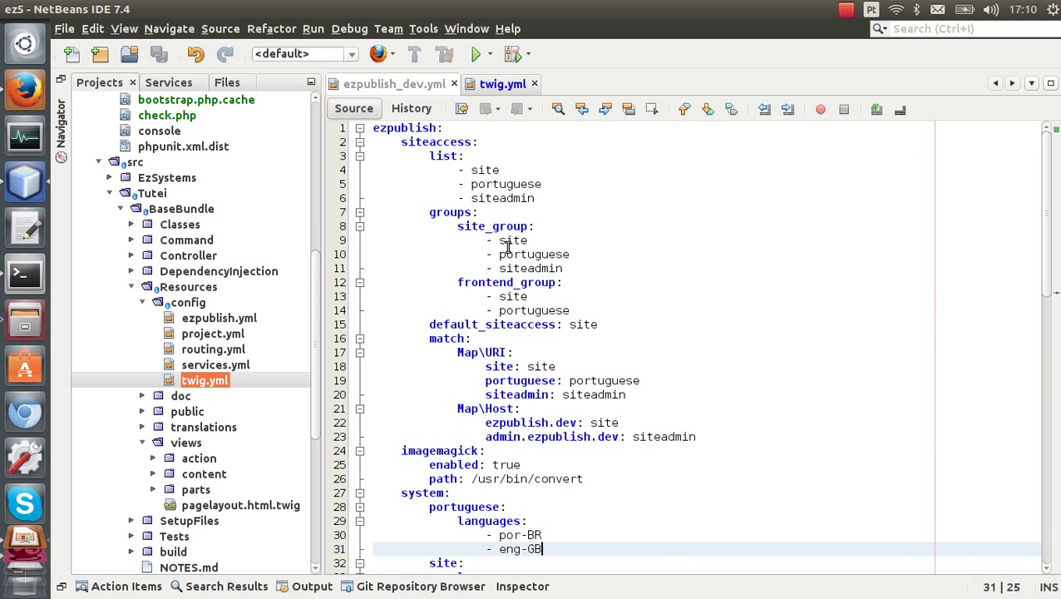
{"action": "scroll", "coordinate": [479, 256], "scroll_direction": "down", "scroll_amount": 7}
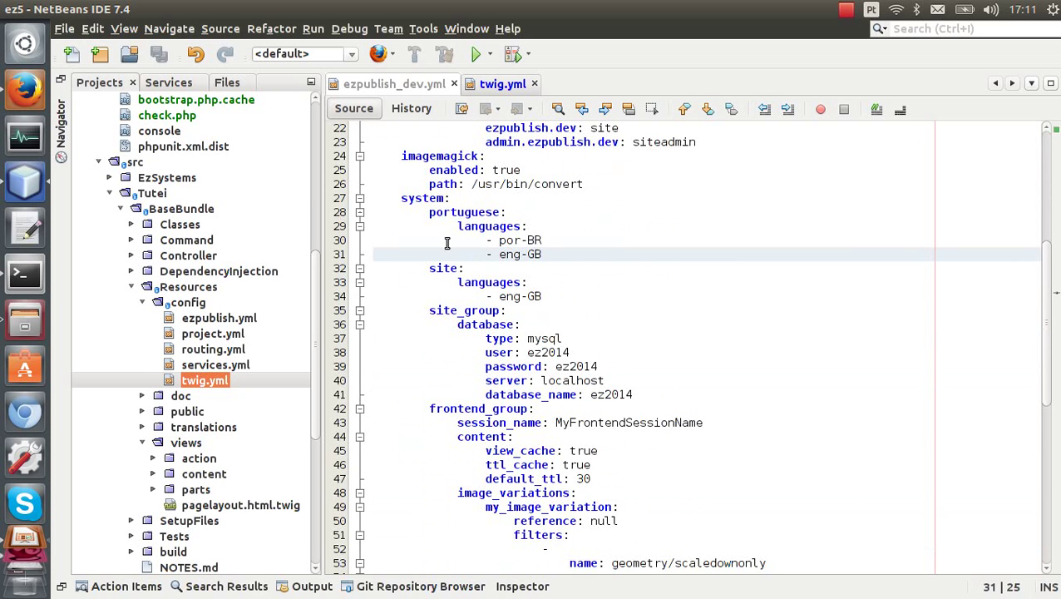
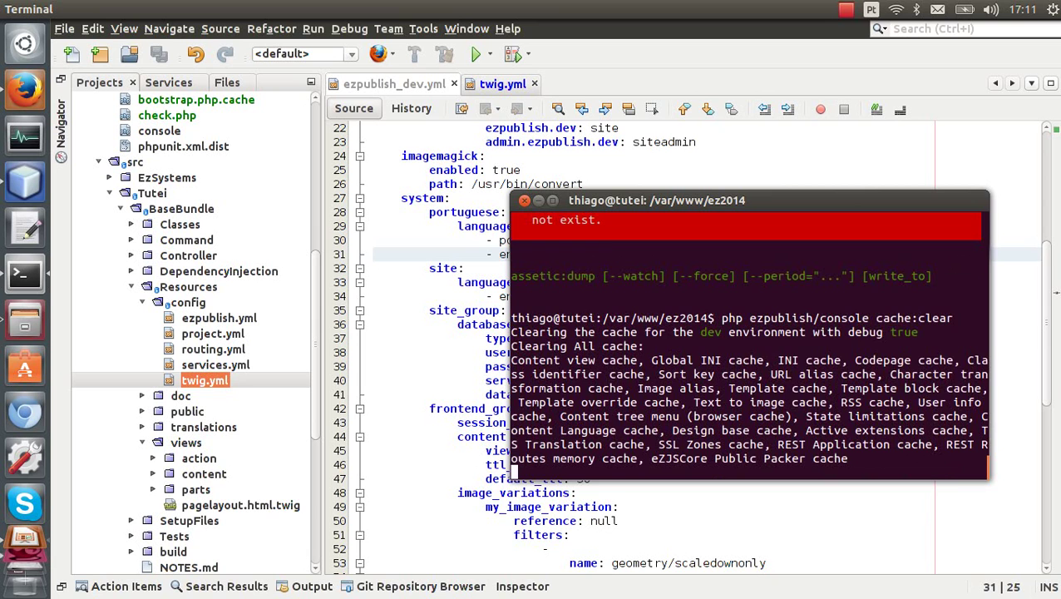
- Switch to the terminal, clear the cache with php ezpublish/console cache:clear and rerun the assetic:dump command
{"action": "key", "text": "Up"}
{"action": "key", "text": "Up"}
{"action": "key", "text": "Up"}
{"action": "key", "text": "Return"}
{"action": "key", "text": "Up"}
{"action": "key", "text": "Up"}
{"action": "key", "text": "Up"}
{"action": "key", "text": "Return"}
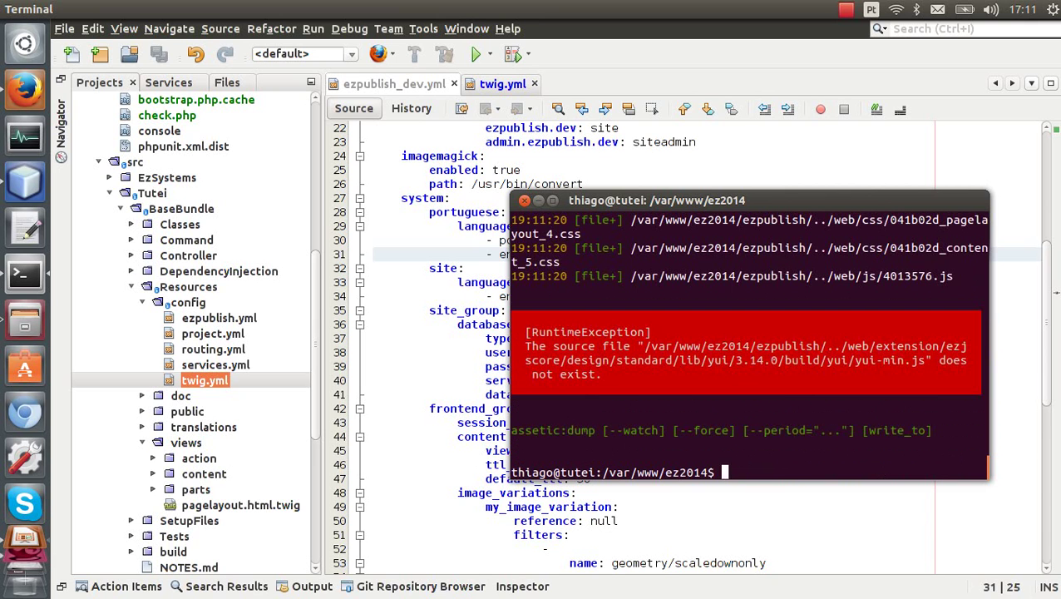
- Switch to Firefox, reload the ez2014 home page and look over its content
{"action": "left_click", "coordinate": [25, 88]}
{"action": "left_click", "coordinate": [174, 36]}
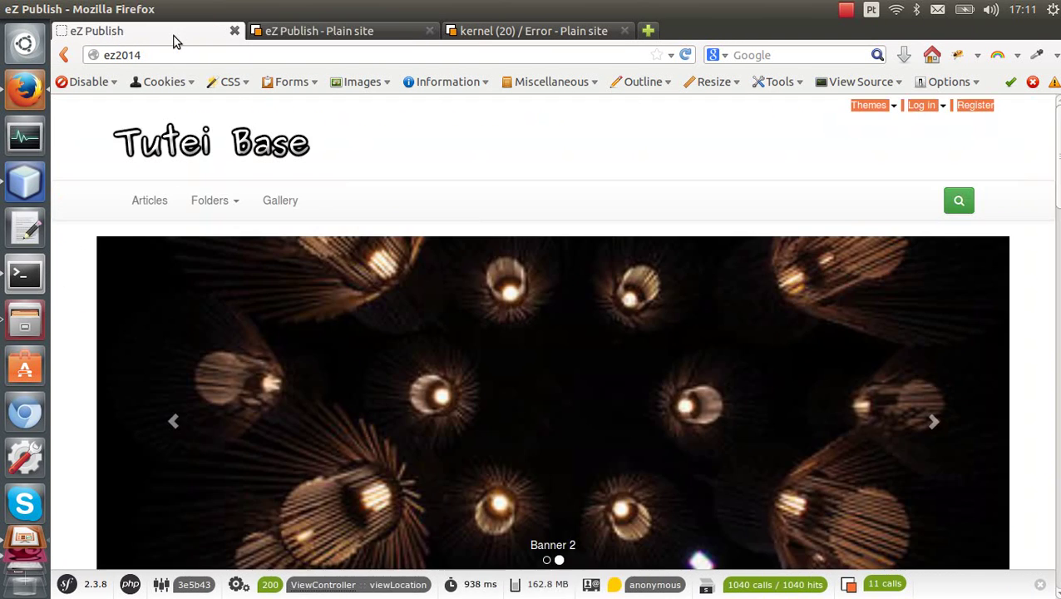
{"action": "left_click", "coordinate": [686, 55]}
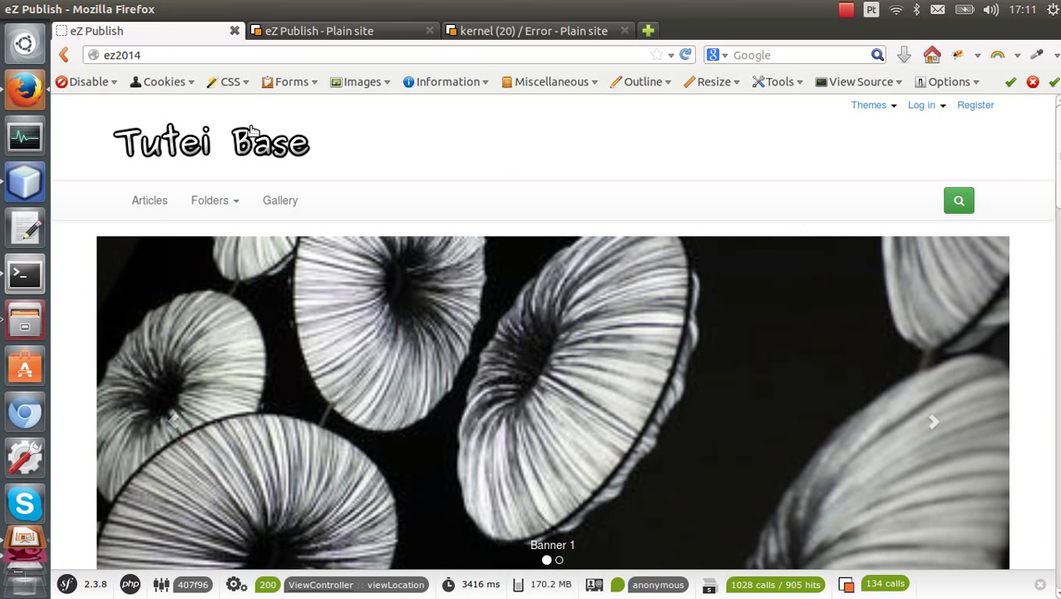
{"action": "scroll", "coordinate": [87, 169], "scroll_direction": "down", "scroll_amount": 4}
{"action": "scroll", "coordinate": [88, 168], "scroll_direction": "up", "scroll_amount": 4}
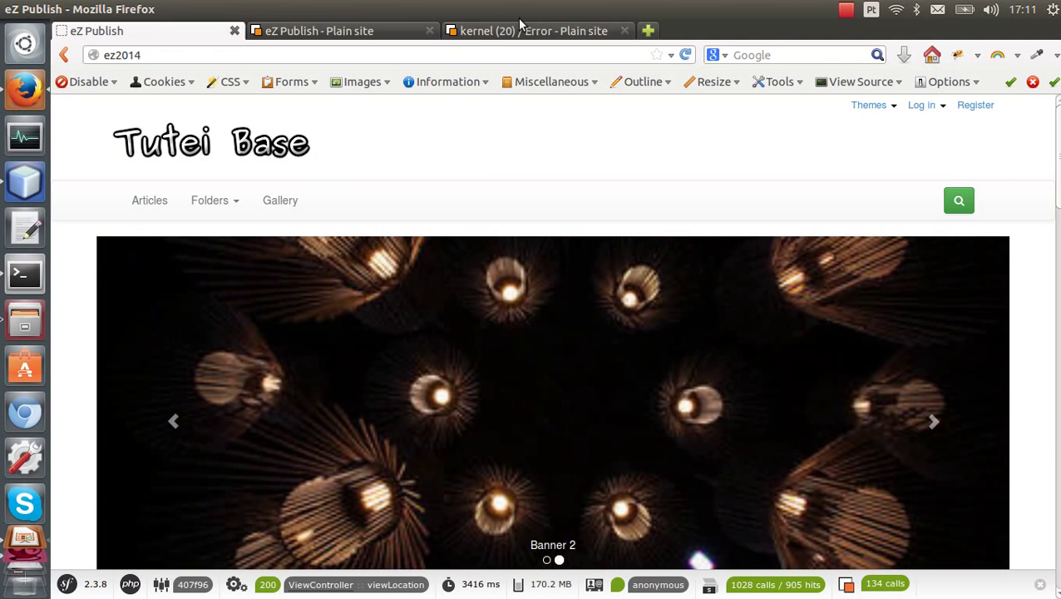
- Reload ez2014/portuguese and check the language of the header links and the welcome text below the banner
{"action": "left_click", "coordinate": [478, 32]}
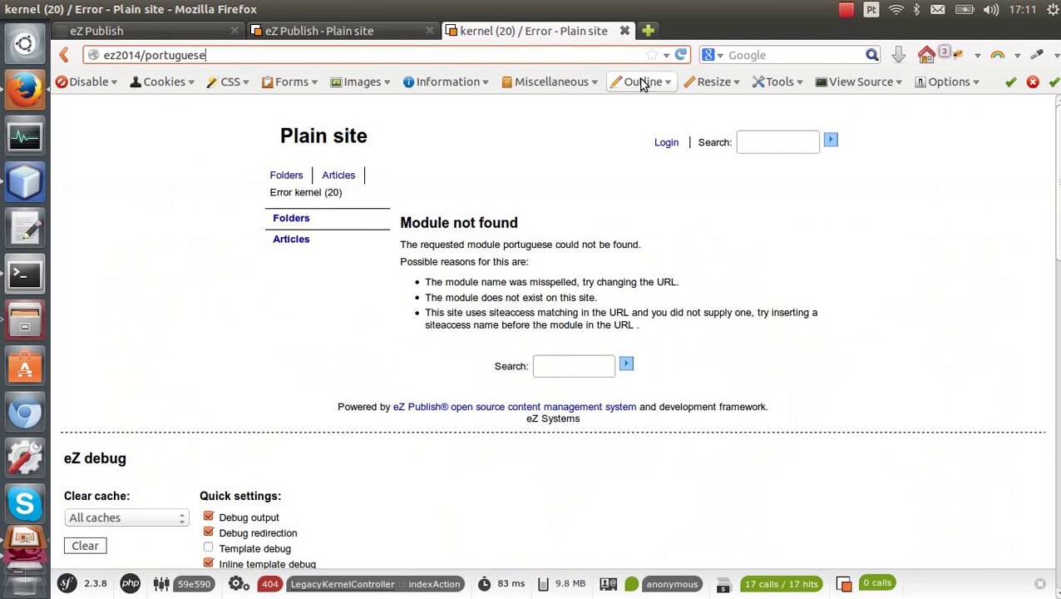
{"action": "left_click", "coordinate": [680, 54]}
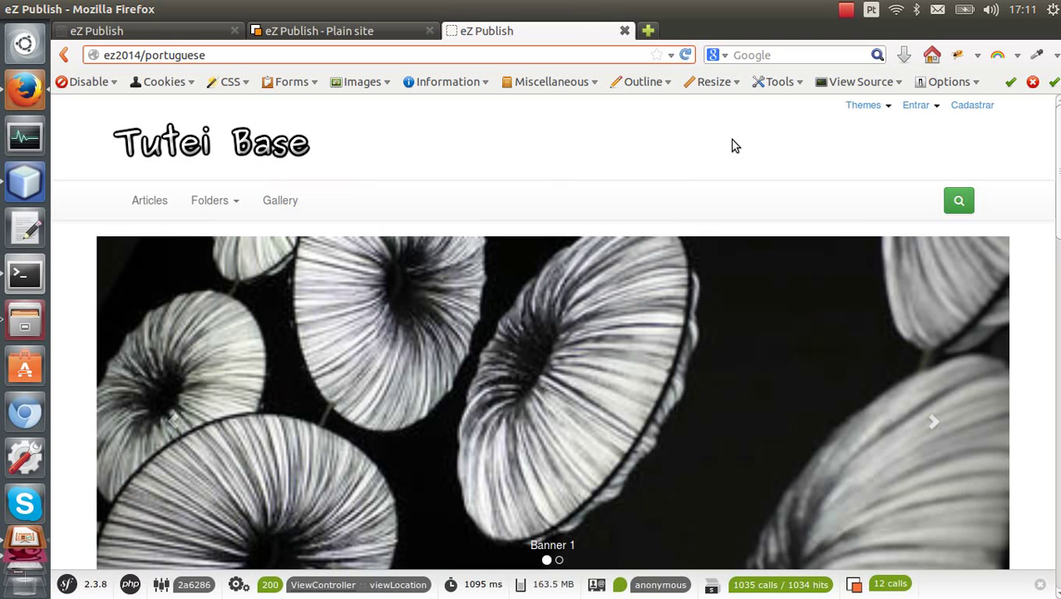
{"action": "left_click_drag", "start_coordinate": [782, 109], "coordinate": [1032, 121]}
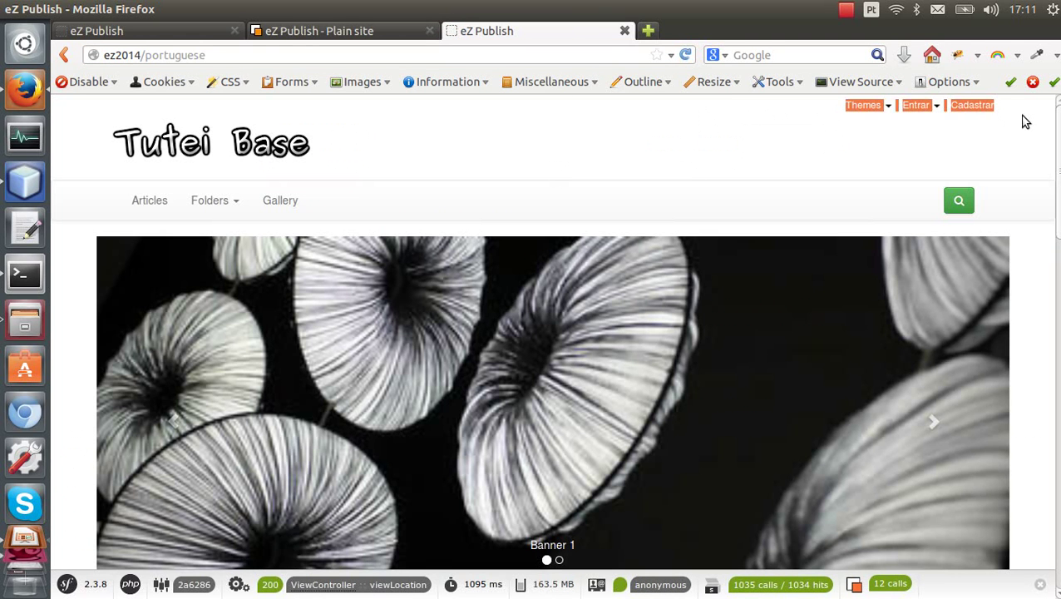
{"action": "left_click", "coordinate": [991, 124]}
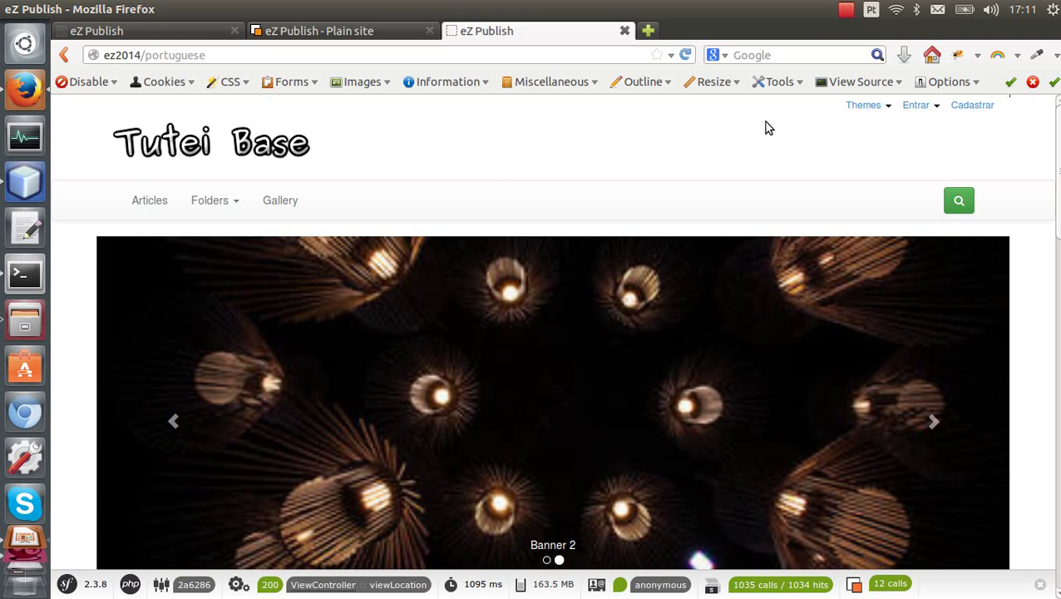
{"action": "scroll", "coordinate": [458, 133], "scroll_direction": "down", "scroll_amount": 5}
{"action": "scroll", "coordinate": [457, 139], "scroll_direction": "down", "scroll_amount": 2}
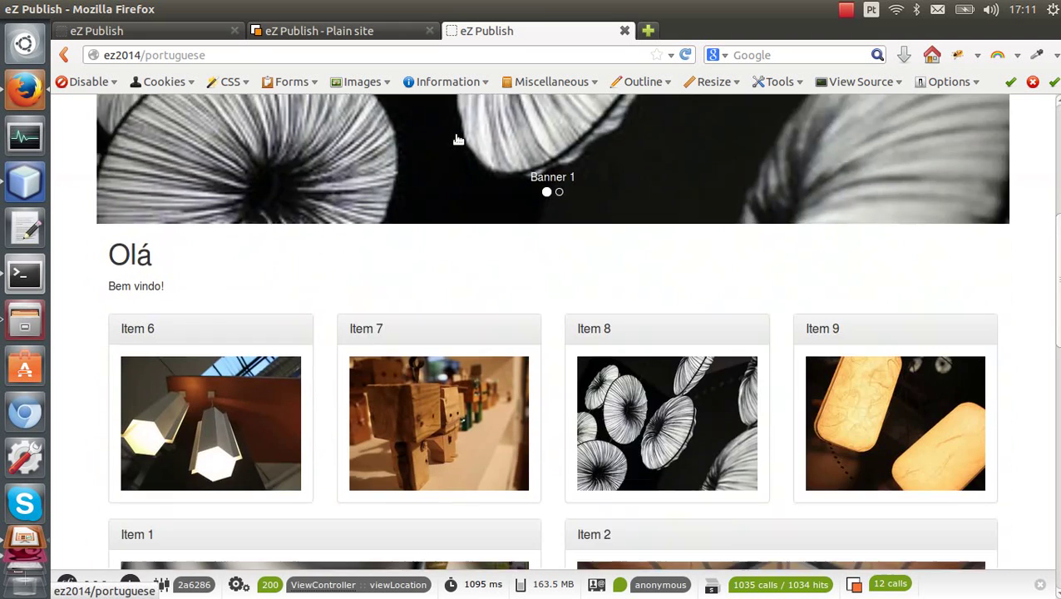
{"action": "scroll", "coordinate": [413, 190], "scroll_direction": "up", "scroll_amount": 1}
{"action": "left_click_drag", "start_coordinate": [181, 299], "coordinate": [111, 269]}
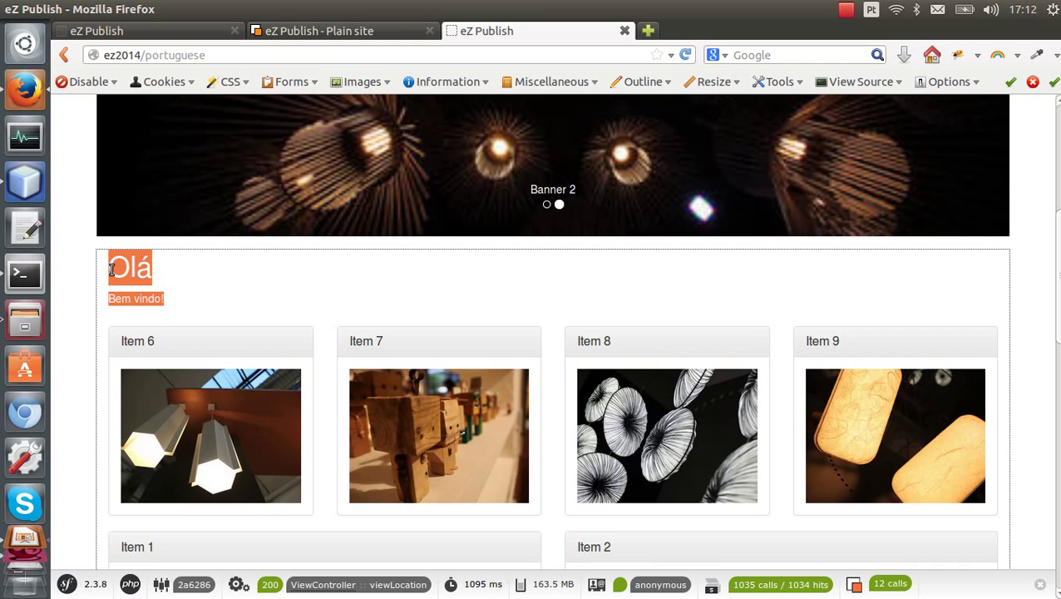
- Open the eZ Publish folder's Portuguese (Brazil) translation in the admin site, followed by its English (United Kingdom) translation
{"action": "left_click", "coordinate": [344, 37]}
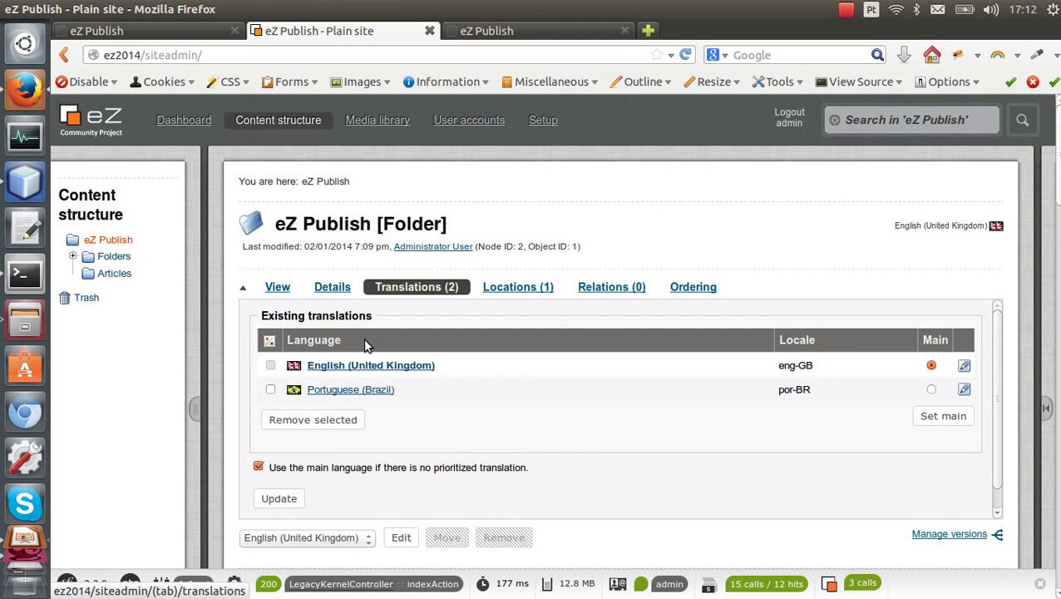
{"action": "left_click", "coordinate": [355, 391]}
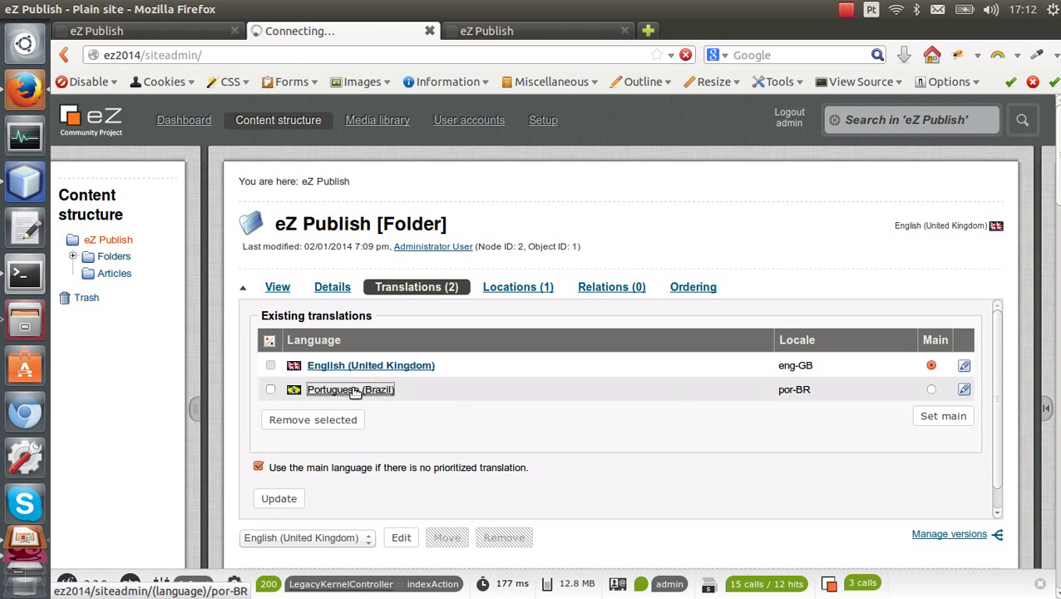
{"action": "left_click", "coordinate": [277, 287]}
{"action": "left_click", "coordinate": [415, 287]}
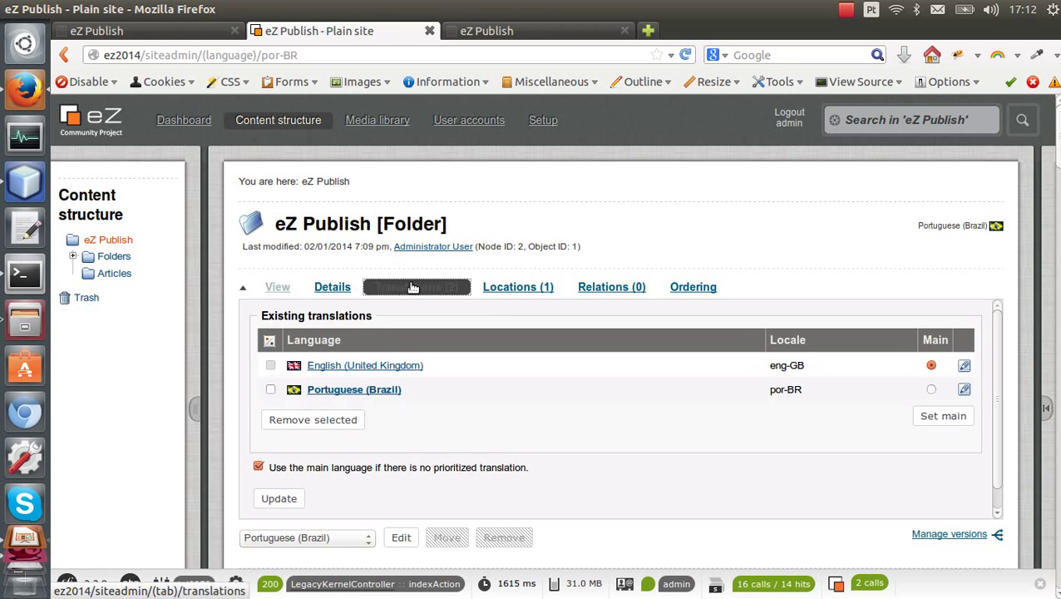
{"action": "left_click", "coordinate": [349, 368]}
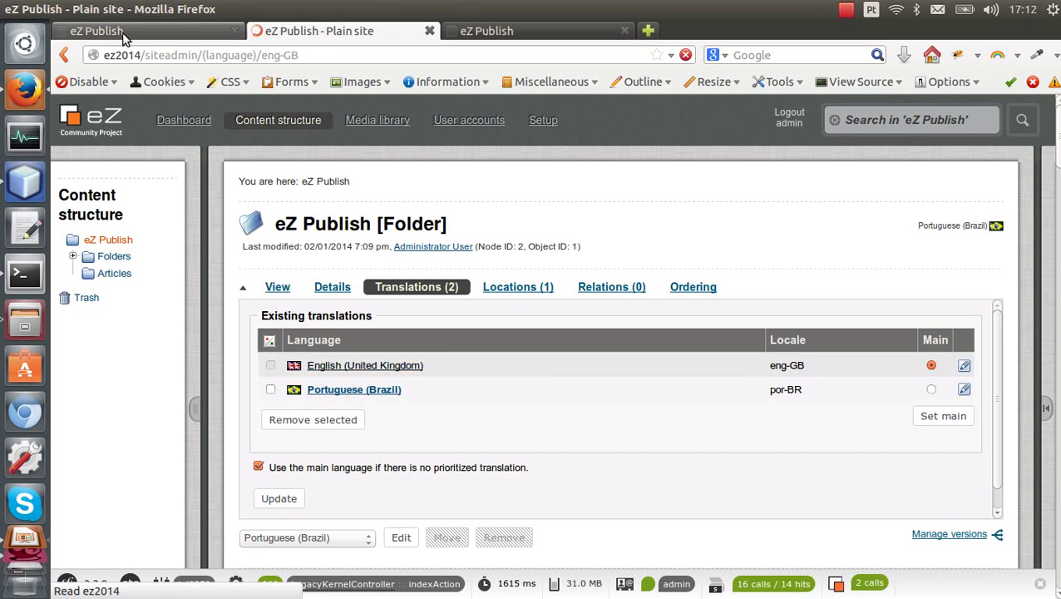
- Reload the default ez2014 home page and compare its welcome text with the portuguese page's text and items
{"action": "left_click", "coordinate": [121, 34]}
{"action": "scroll", "coordinate": [399, 333], "scroll_direction": "down", "scroll_amount": 7}
{"action": "scroll", "coordinate": [399, 333], "scroll_direction": "up", "scroll_amount": 3}
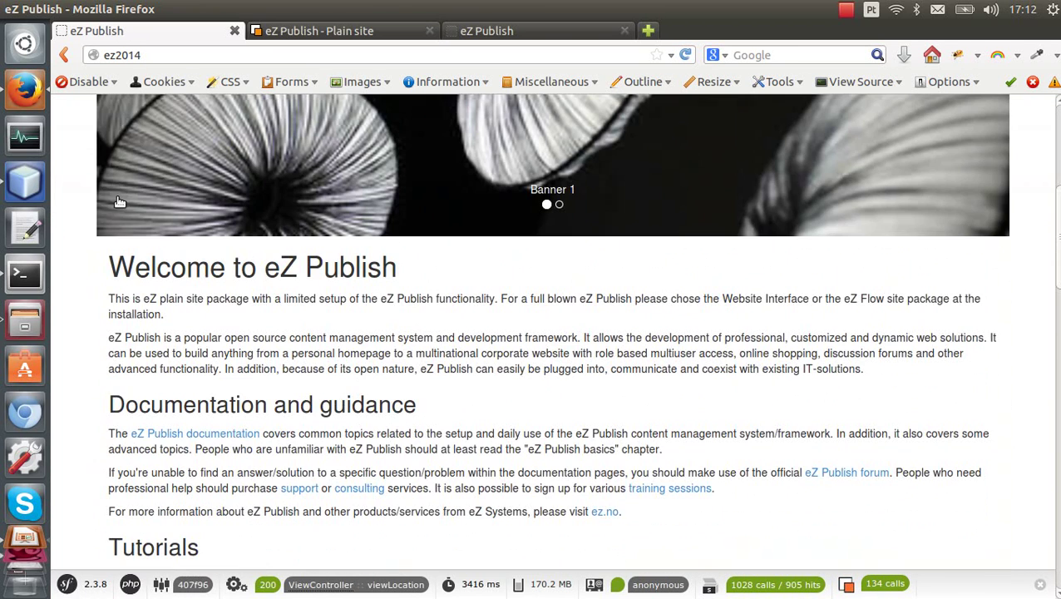
{"action": "left_click", "coordinate": [685, 55]}
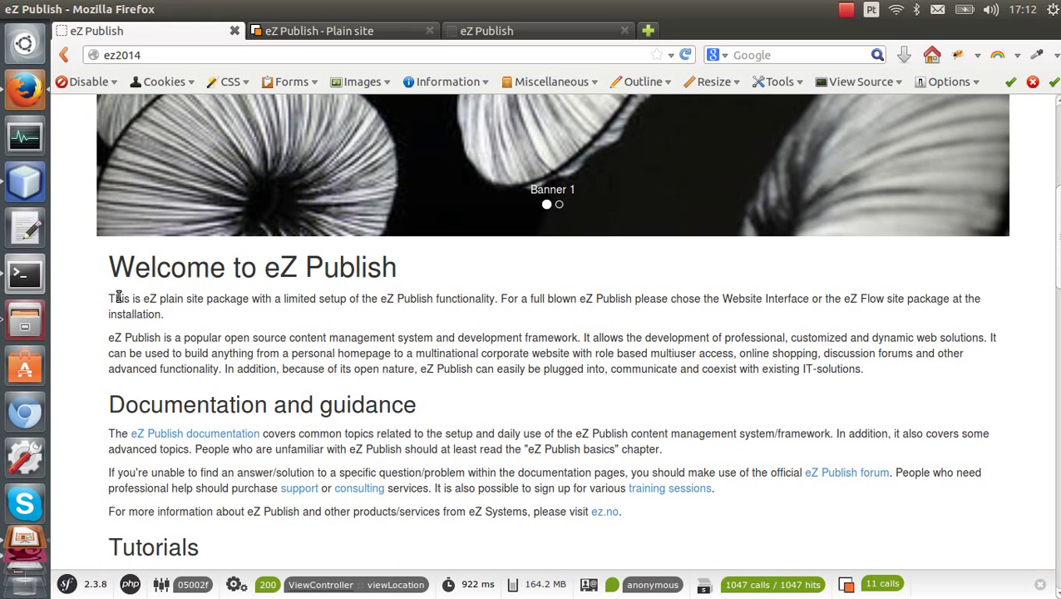
{"action": "left_click", "coordinate": [509, 30]}
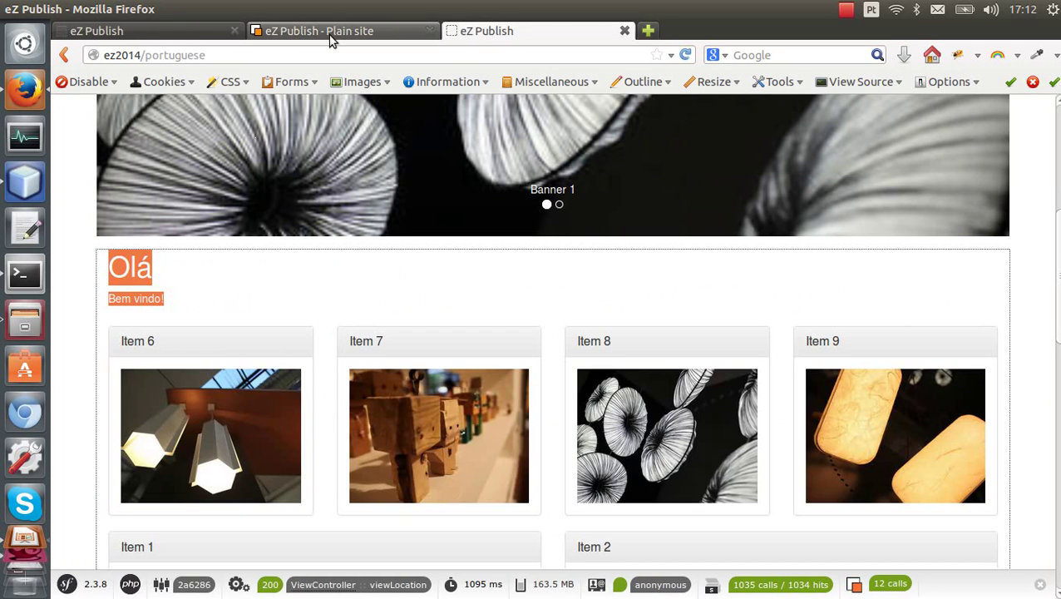
{"action": "left_click", "coordinate": [239, 285]}
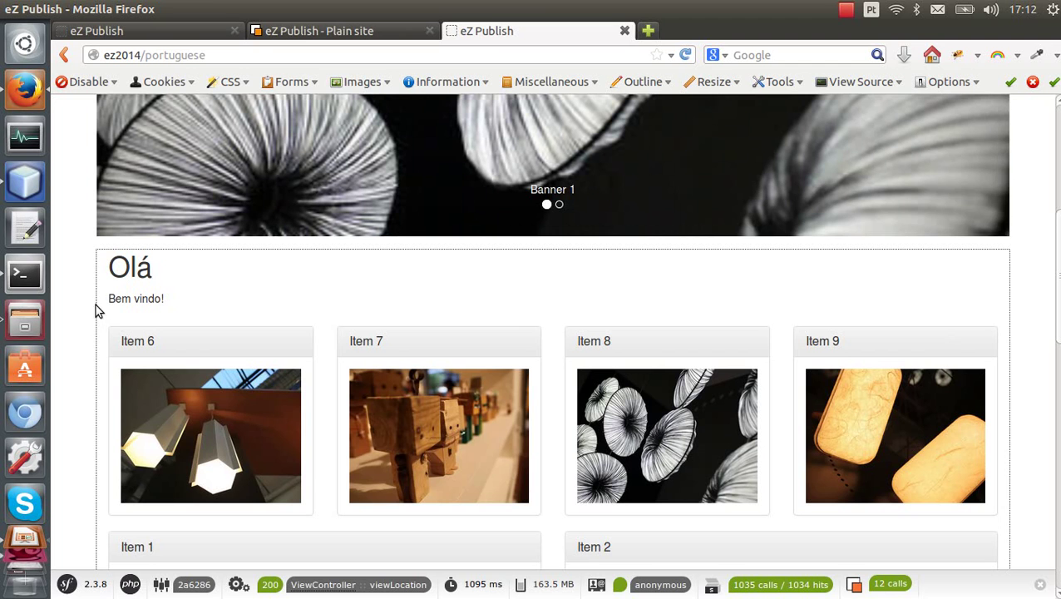
{"action": "left_click_drag", "start_coordinate": [110, 312], "coordinate": [739, 460]}
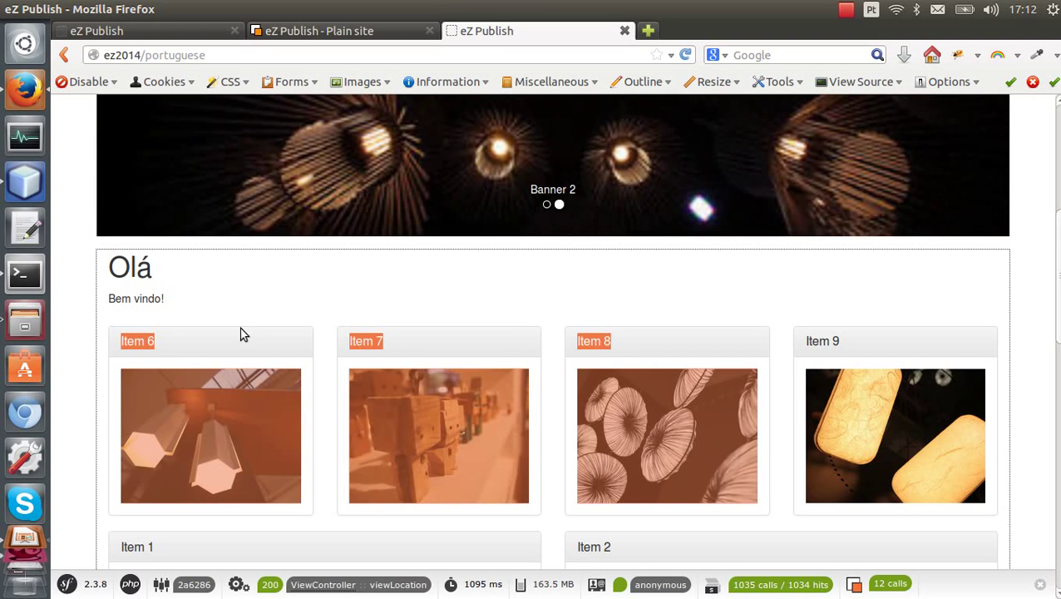